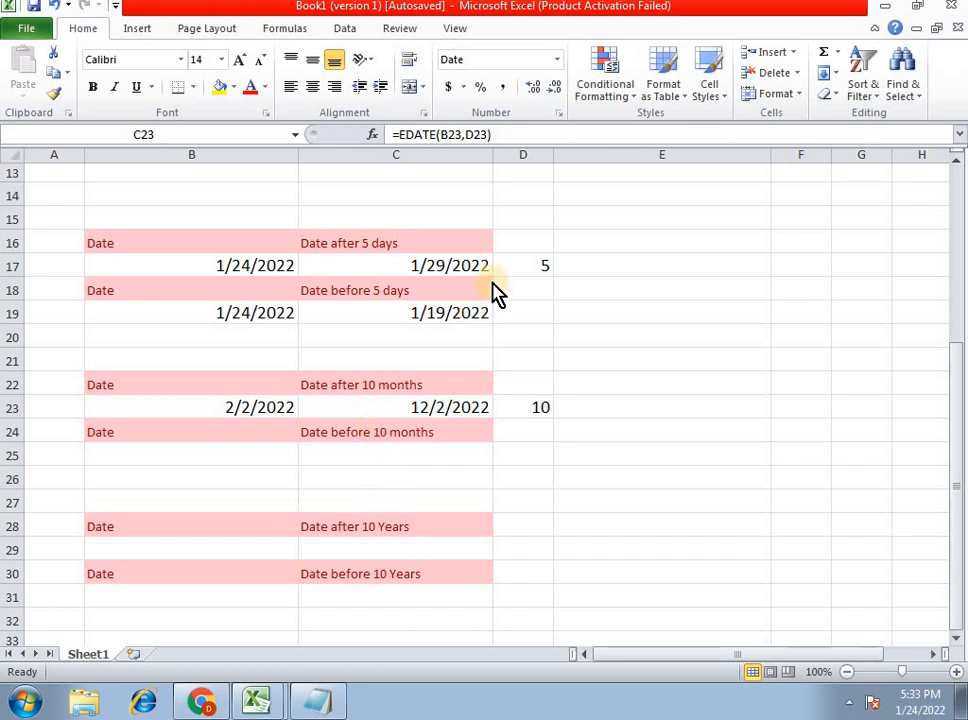
# Check the start date in B17 against today's date in the system calendar
pyautogui.click(252, 271)
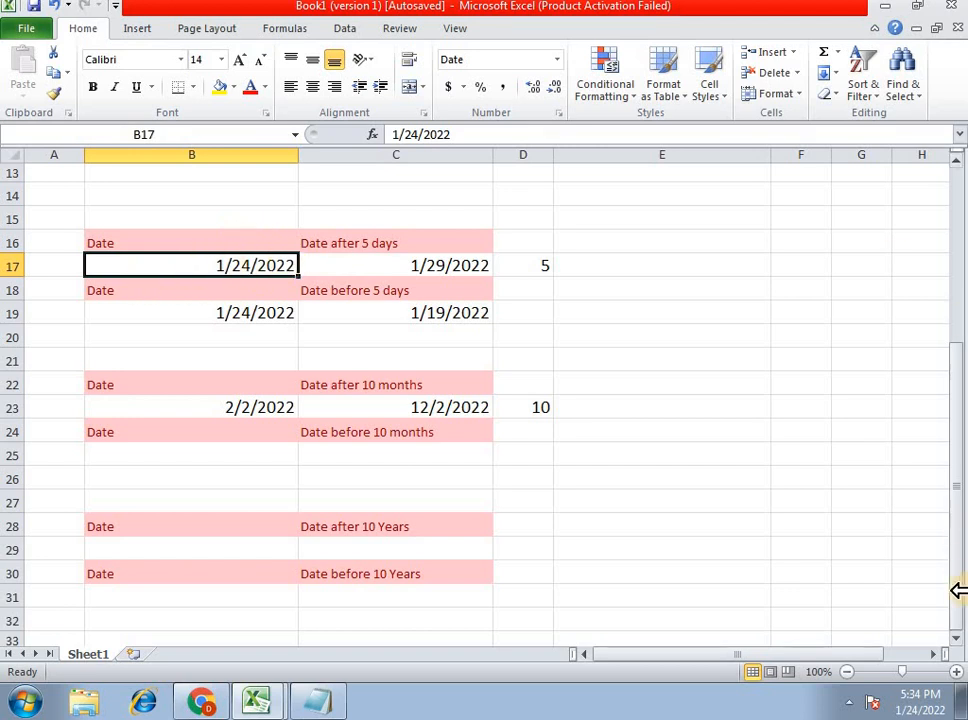
pyautogui.click(930, 700)
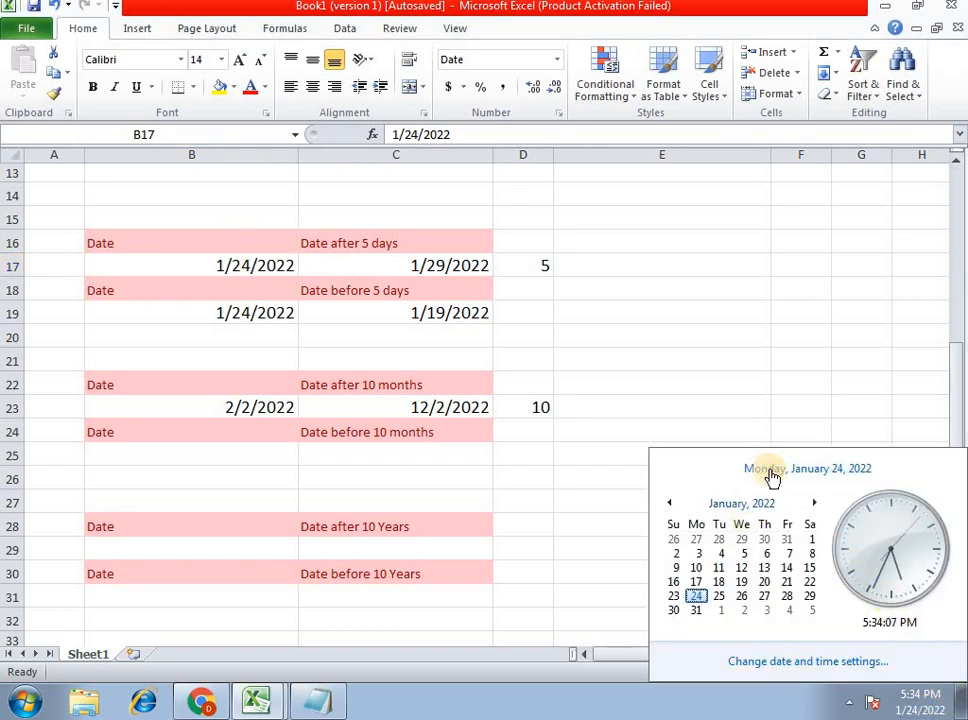
pyautogui.click(269, 302)
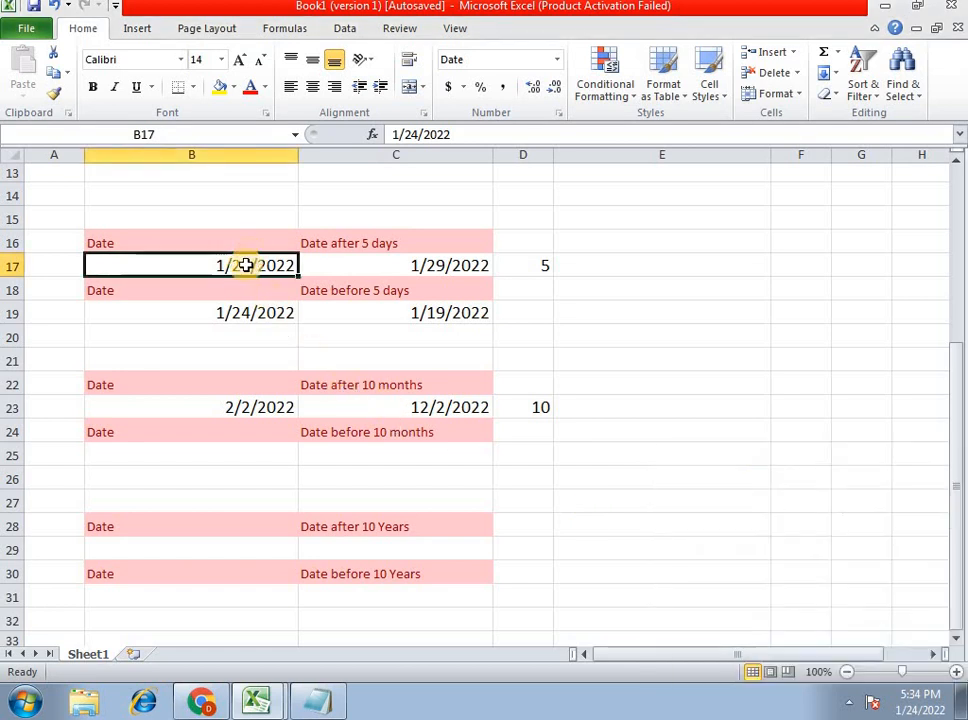
pyautogui.click(905, 707)
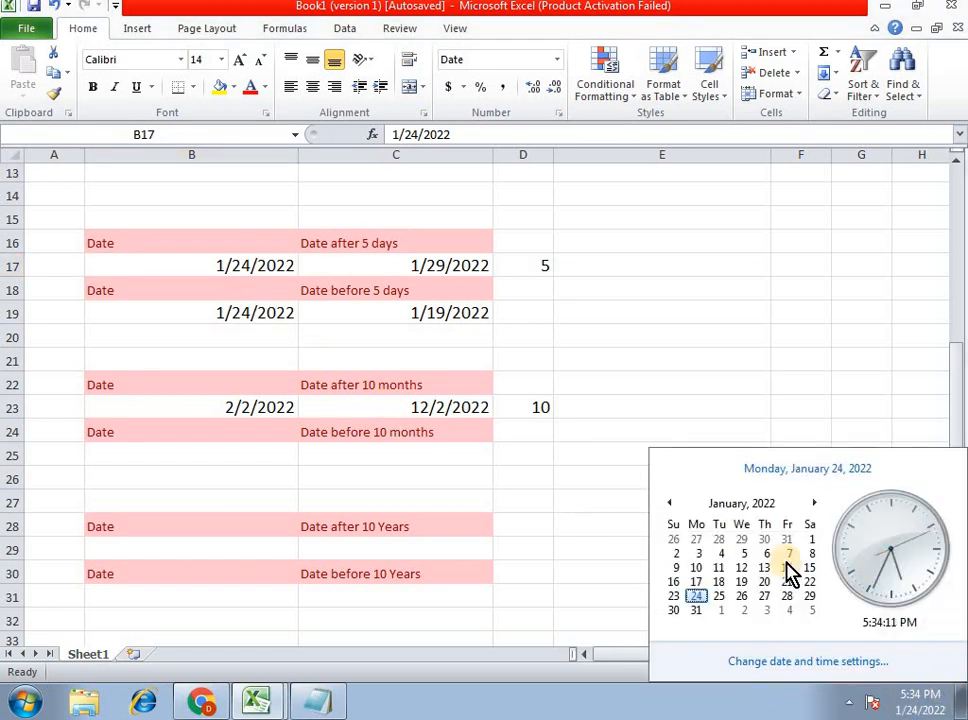
pyautogui.click(522, 337)
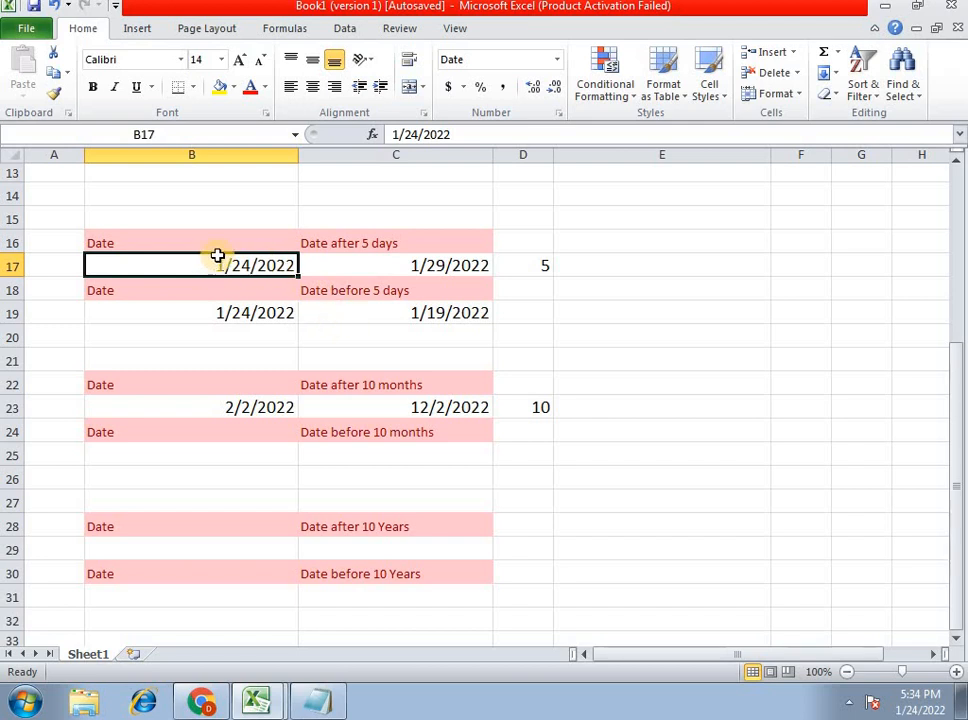
# Review the row 17 cells for the date after 5 days and begin a new formula in C17
pyautogui.click(432, 264)
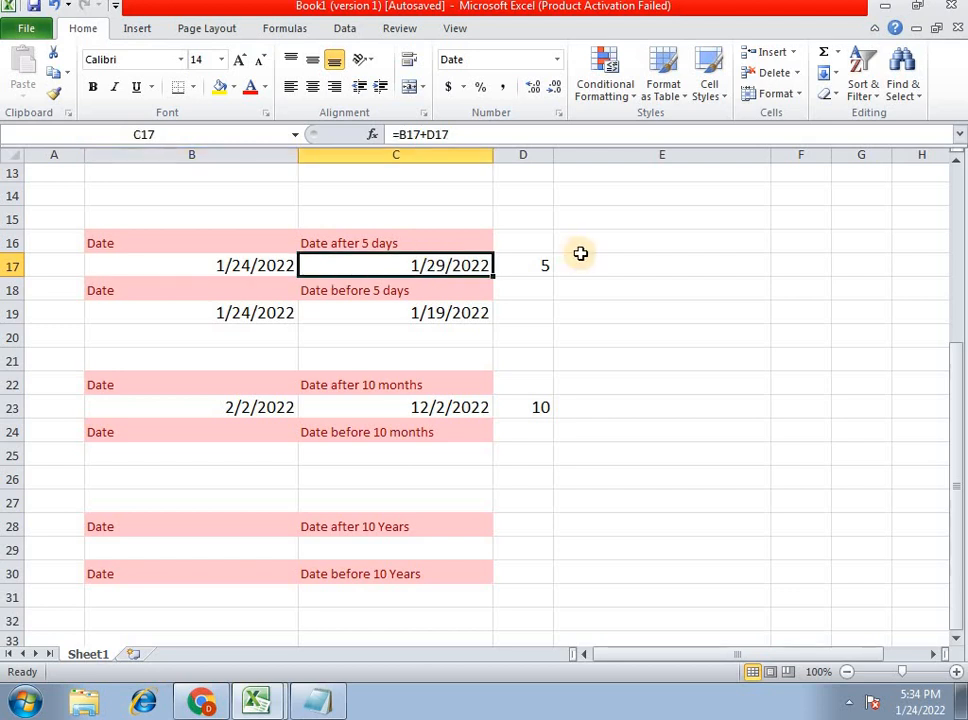
pyautogui.click(540, 268)
pyautogui.click(285, 265)
pyautogui.click(341, 262)
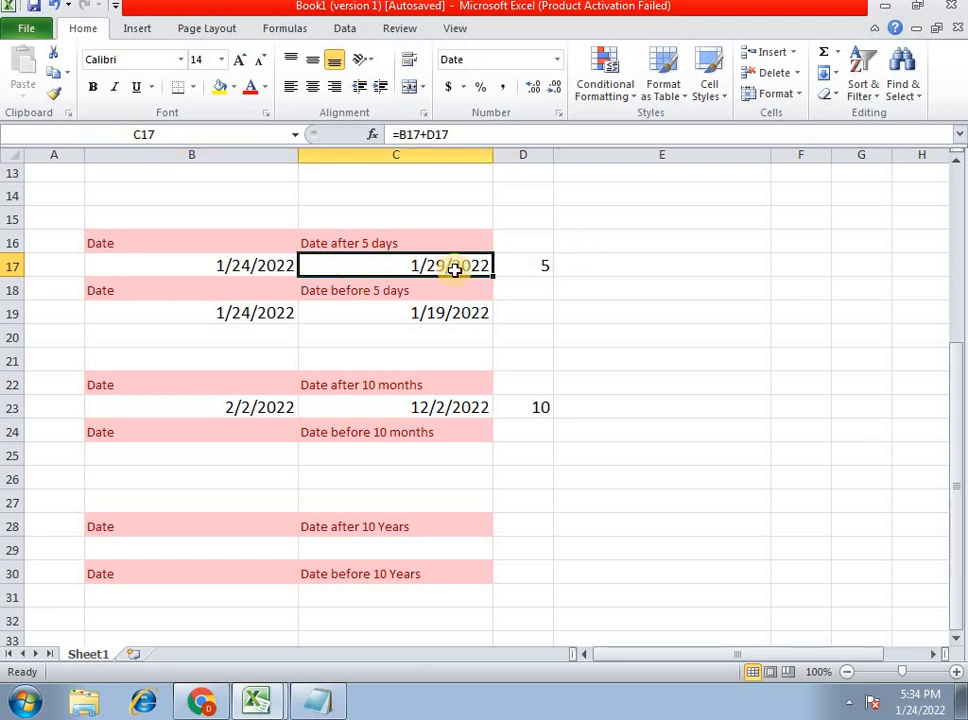
pyautogui.write('=')
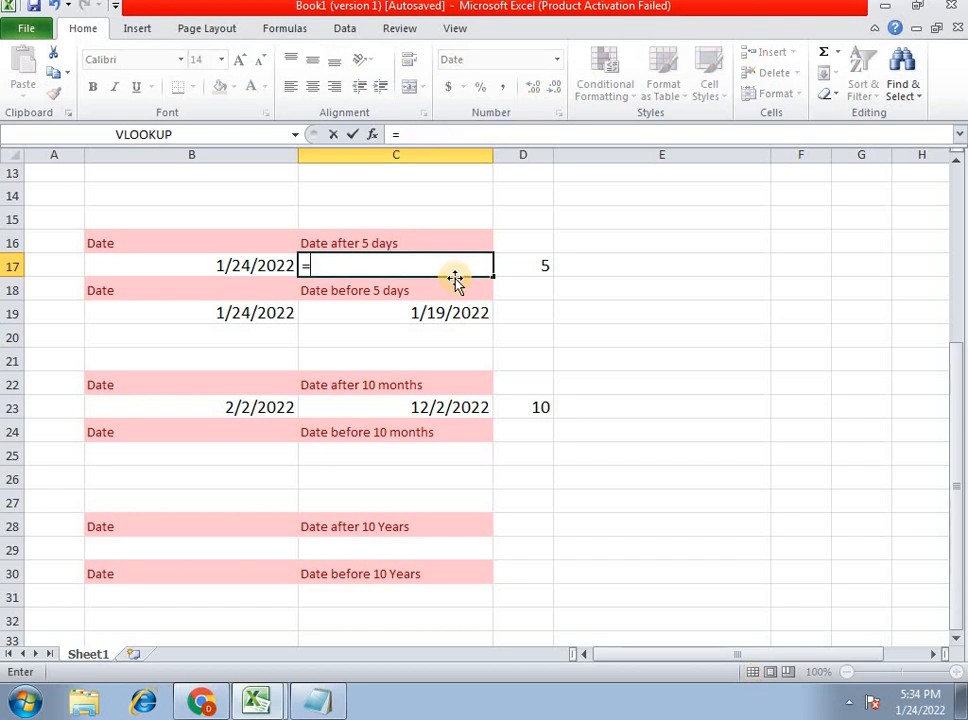
pyautogui.write('date')
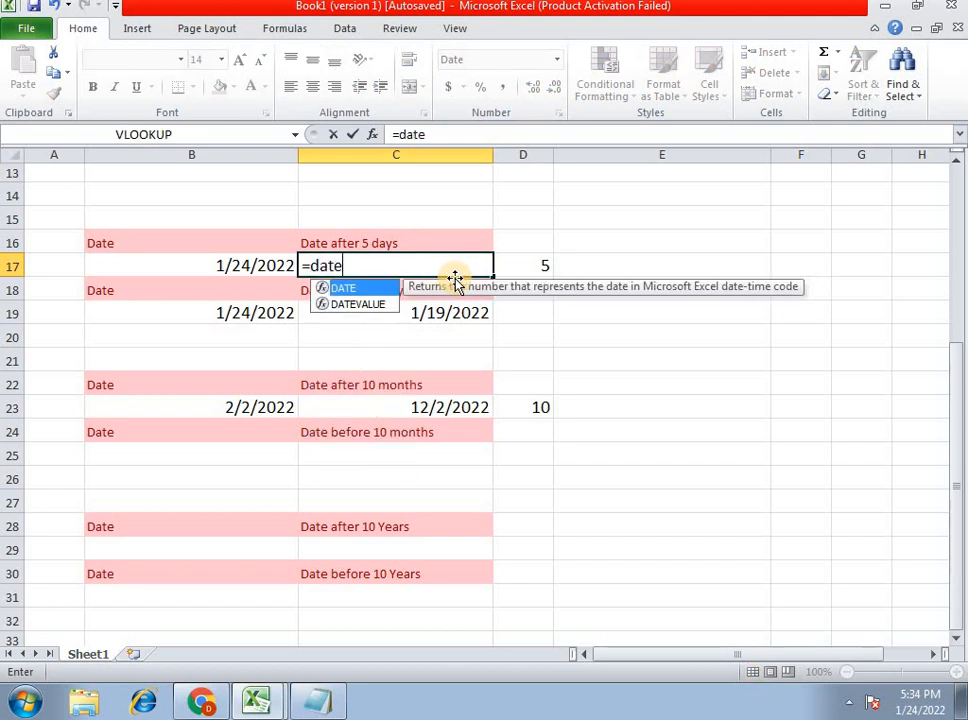
pyautogui.press('Tab')
pyautogui.press('BackSpace')
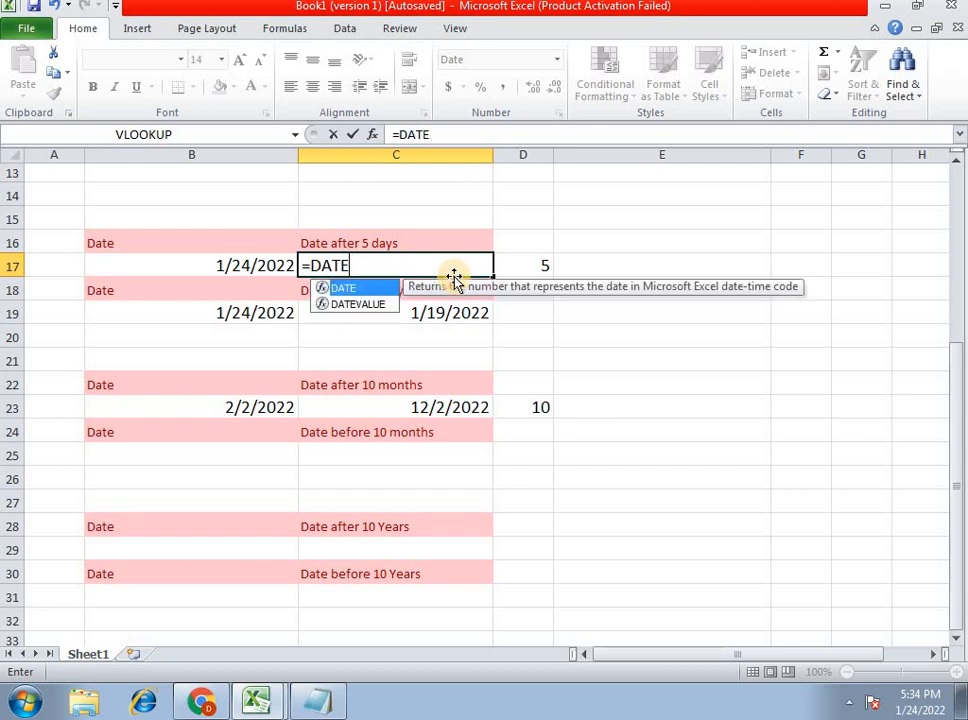
pyautogui.press('BackSpace')
pyautogui.press('BackSpace')
pyautogui.press('BackSpace')
pyautogui.press('BackSpace')
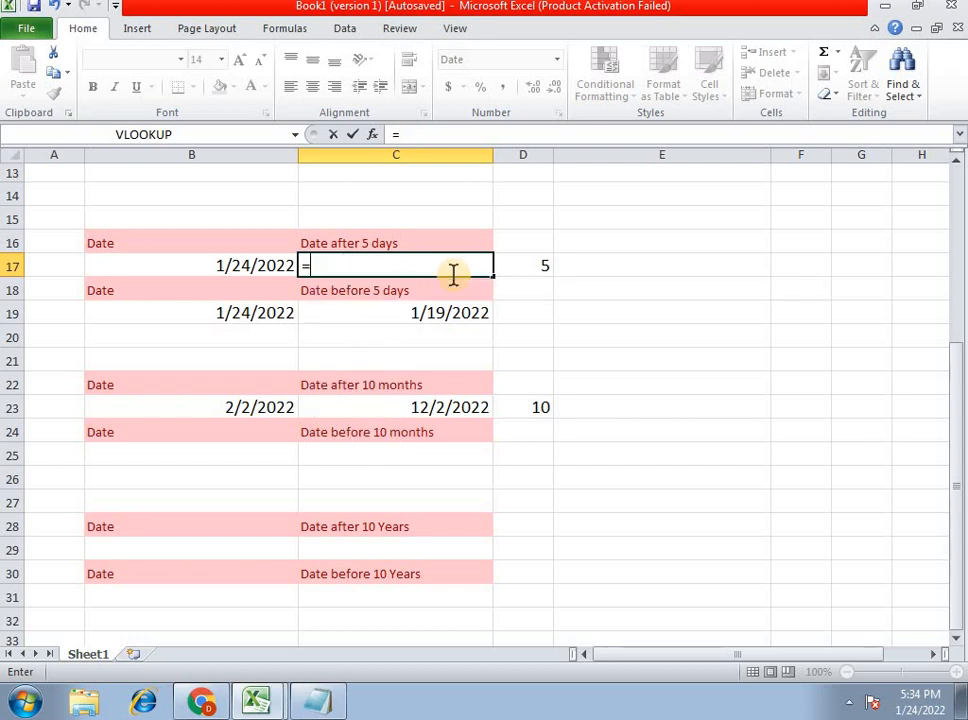
# Complete the C17 formula as =B17+D17 to calculate the date after 5 days
pyautogui.press('Left')
pyautogui.write('+')
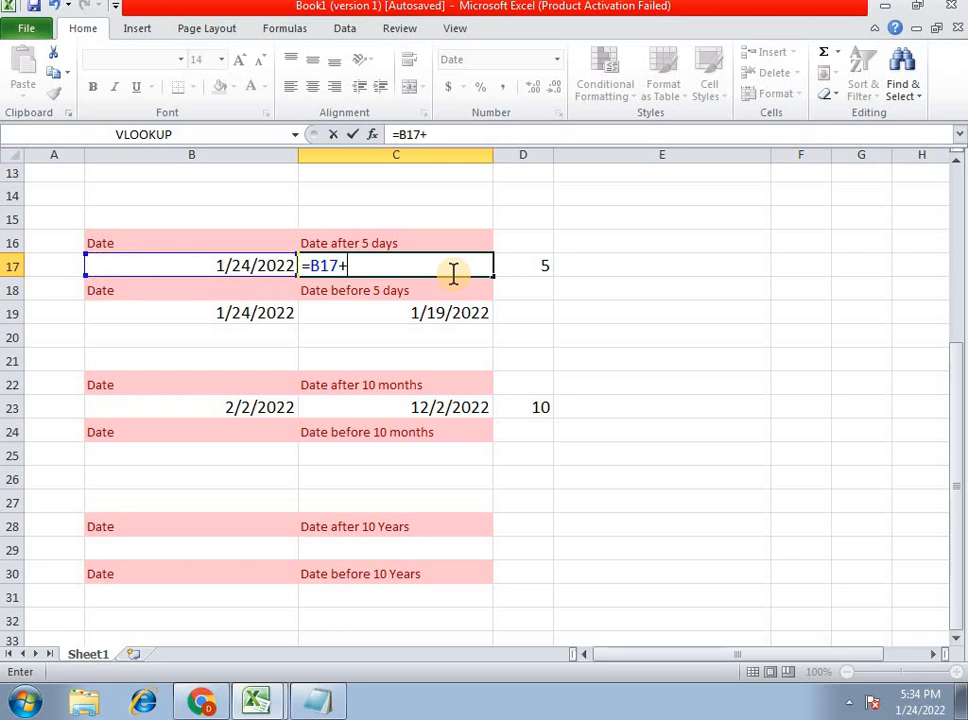
pyautogui.press('Right')
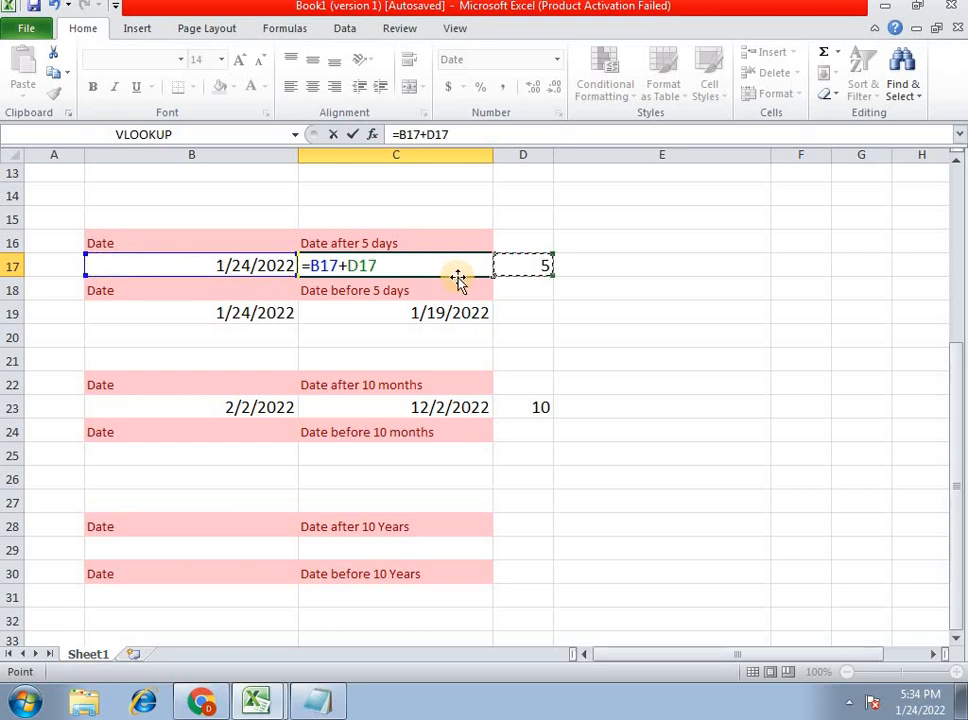
pyautogui.press('Return')
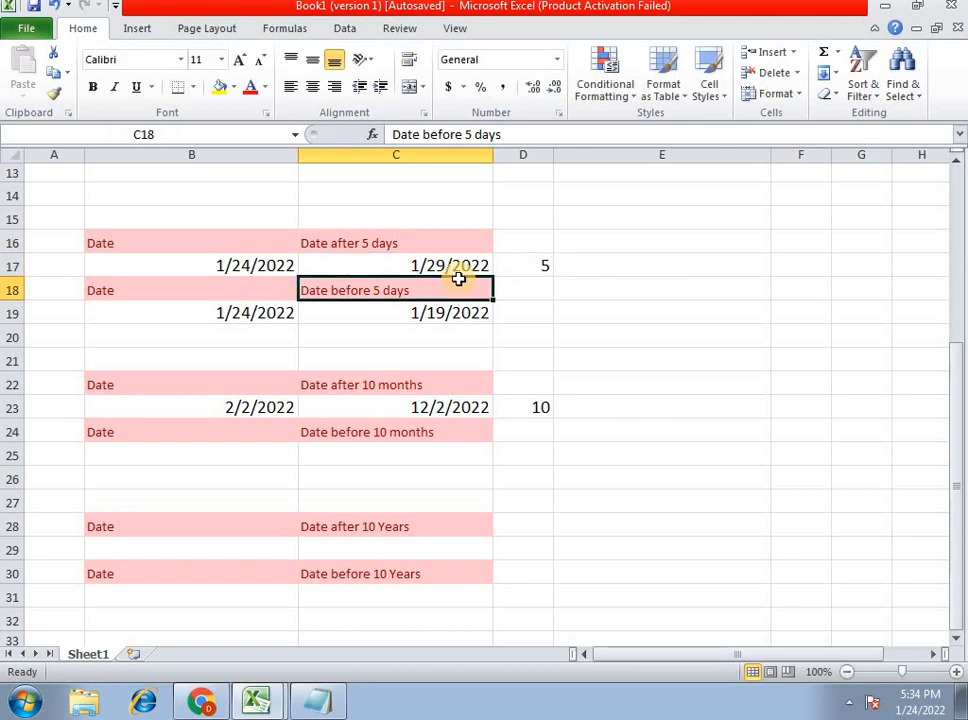
pyautogui.press('Up')
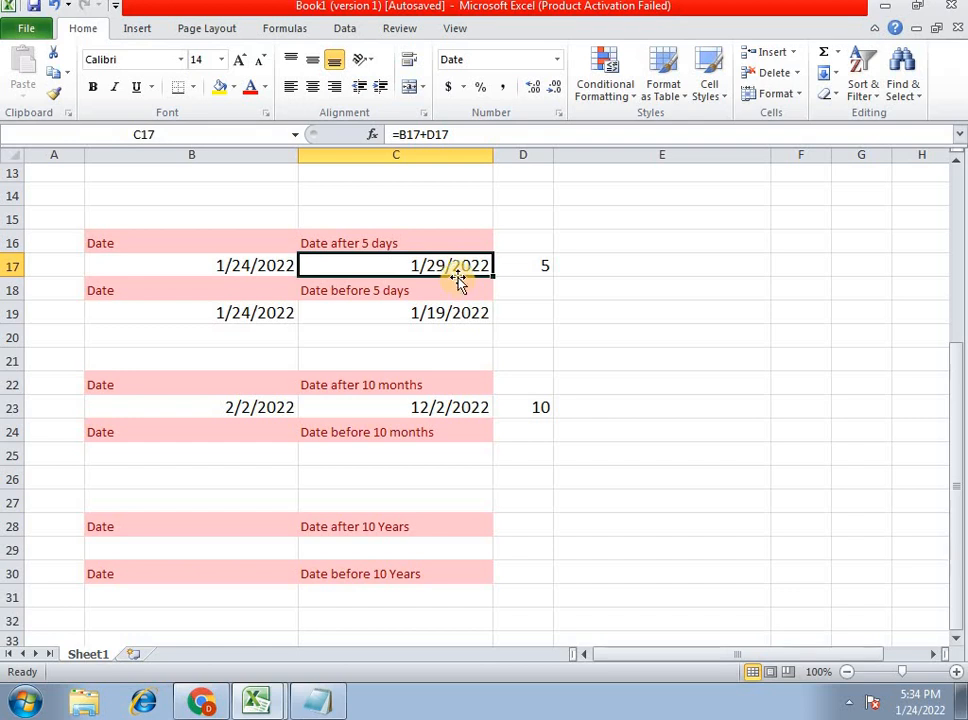
# Enter =B19-D17 in C19 to calculate the date before 5 days
pyautogui.press('Down')
pyautogui.press('Down')
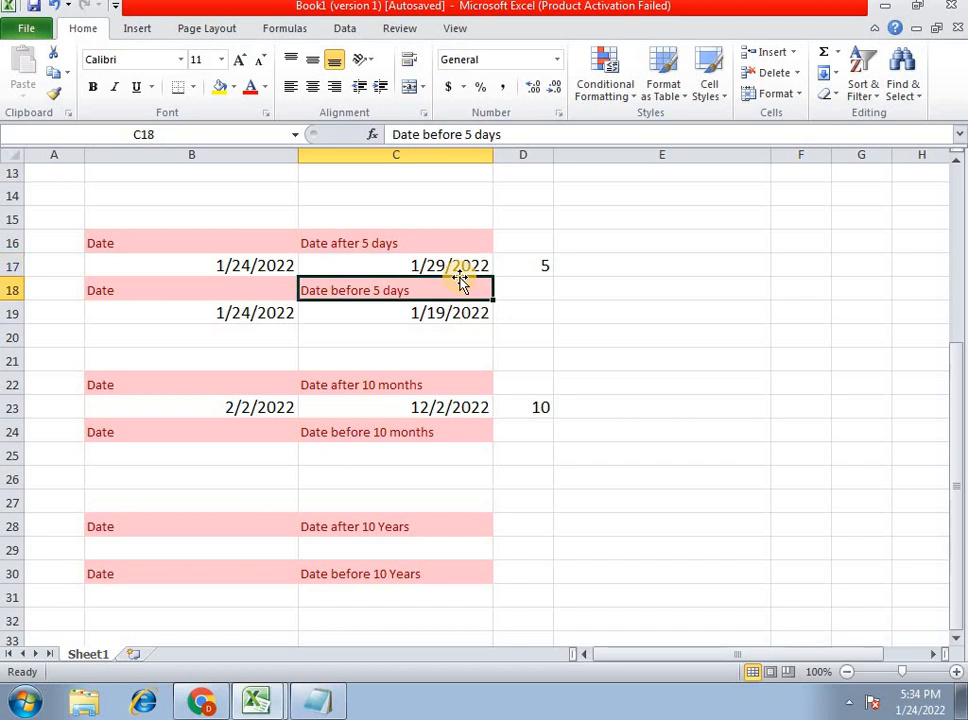
pyautogui.write('=')
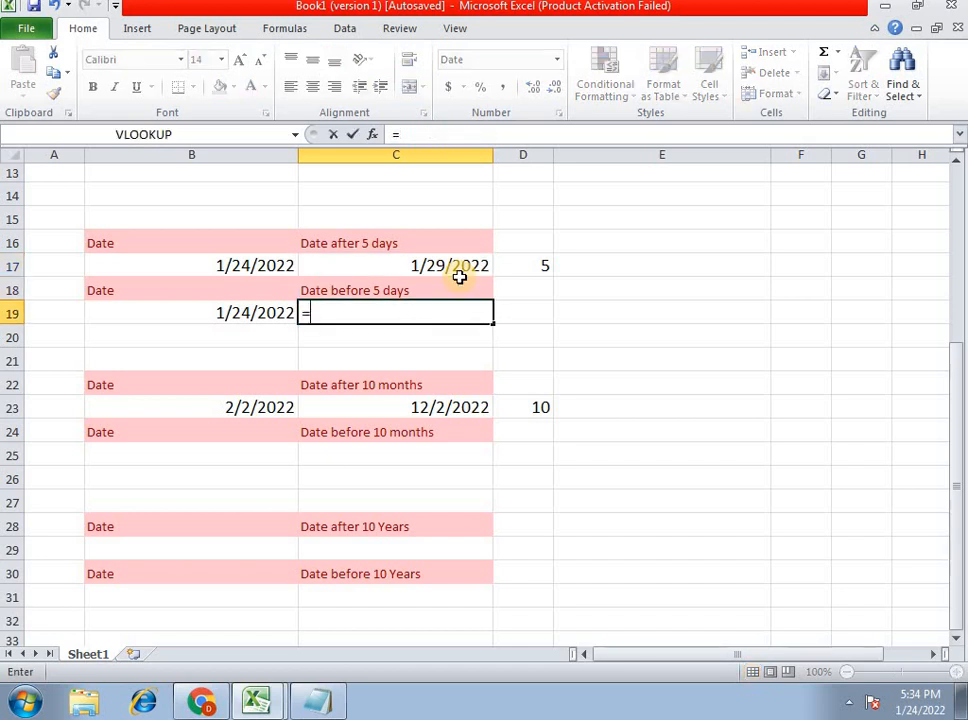
pyautogui.press('Left')
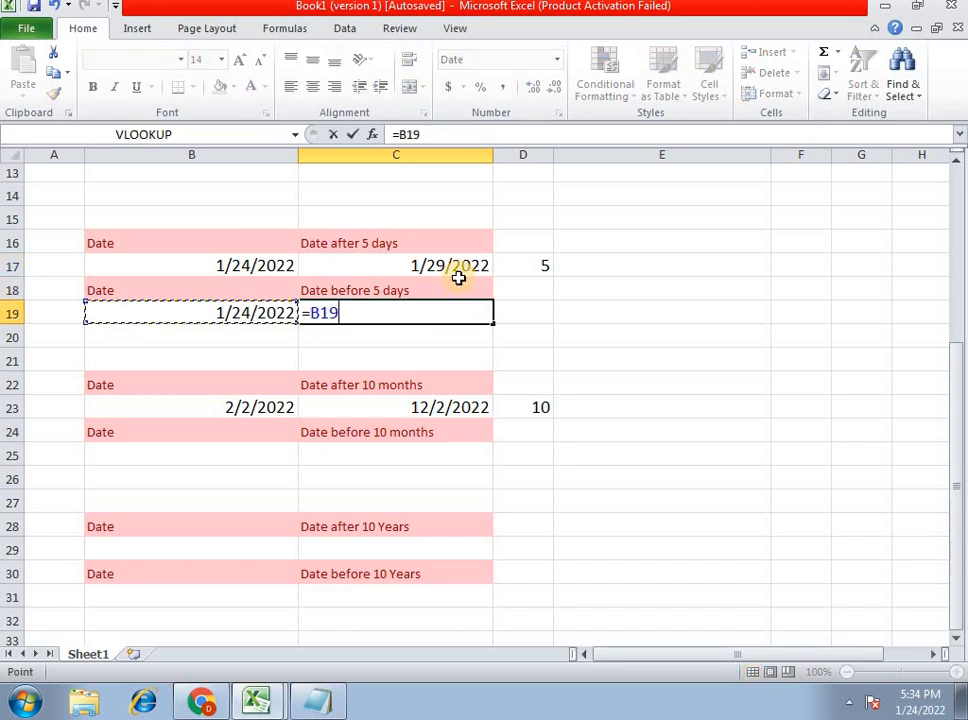
pyautogui.write('-')
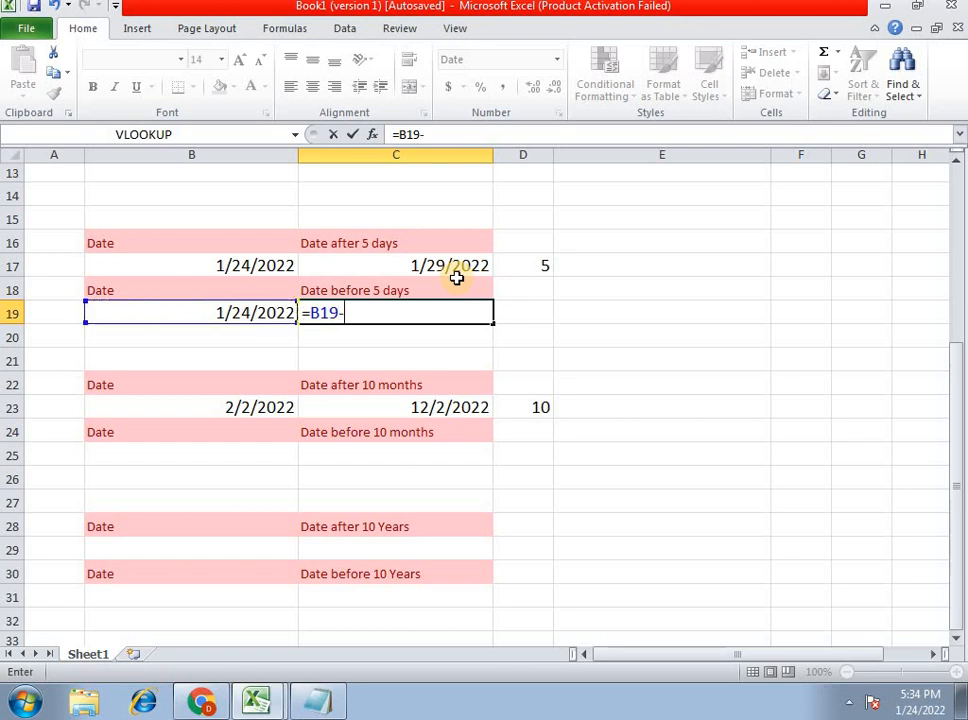
pyautogui.press('Right')
pyautogui.press('Up')
pyautogui.press('Up')
pyautogui.press('Return')
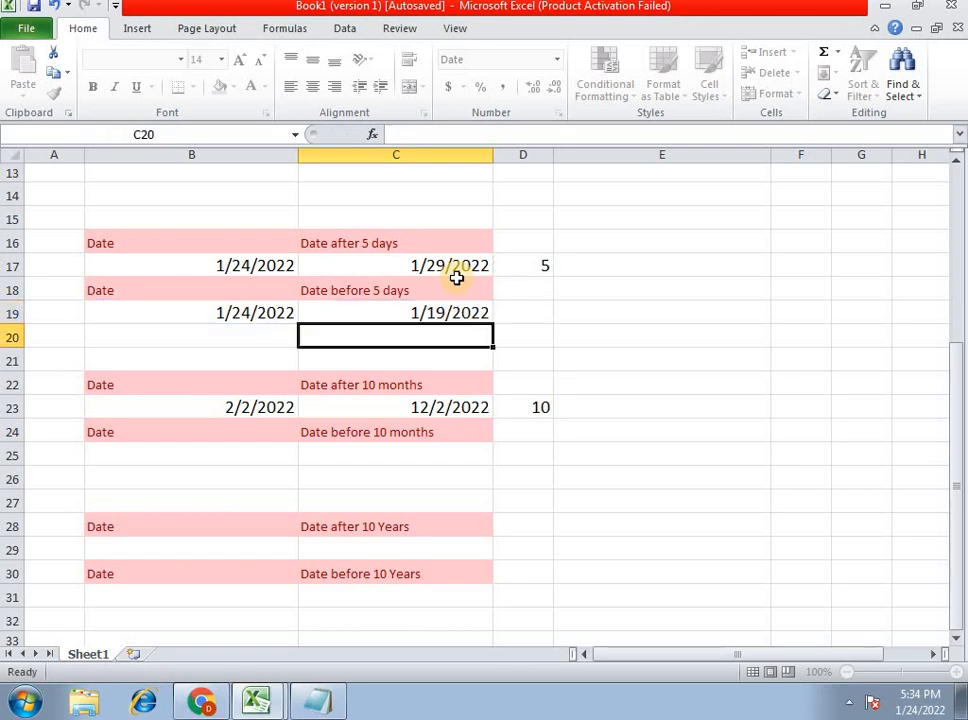
pyautogui.press('Up')
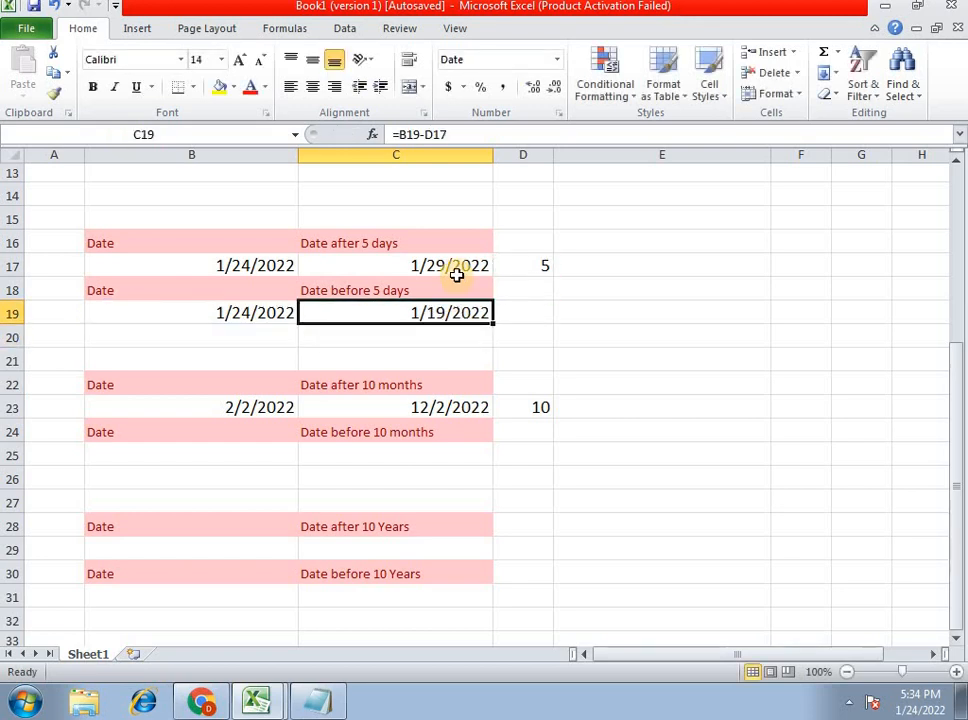
# Examine the start date, the existing formula and the month count in row 23 of the 10-month example
pyautogui.press('Down')
pyautogui.press('Down')
pyautogui.press('Down')
pyautogui.press('Down')
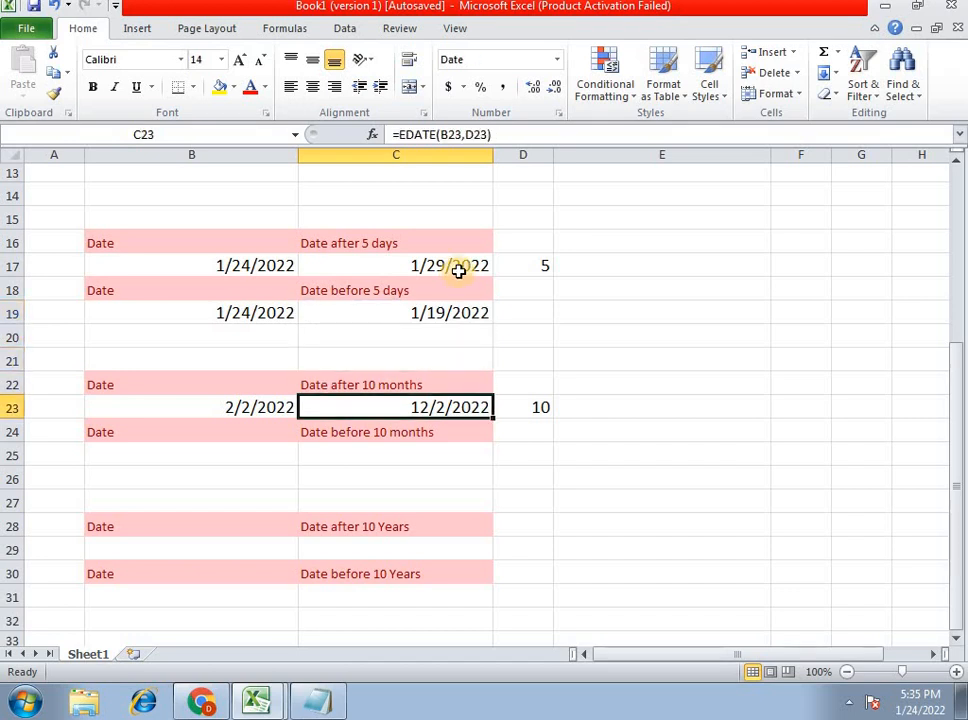
pyautogui.press('Left')
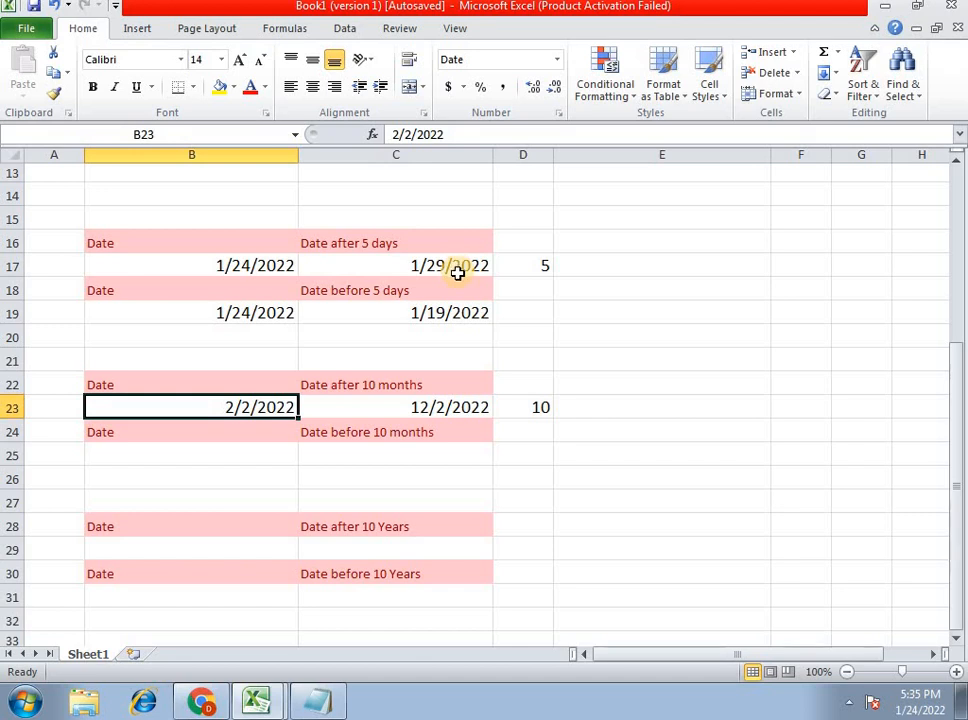
pyautogui.press('Right')
pyautogui.press('Right')
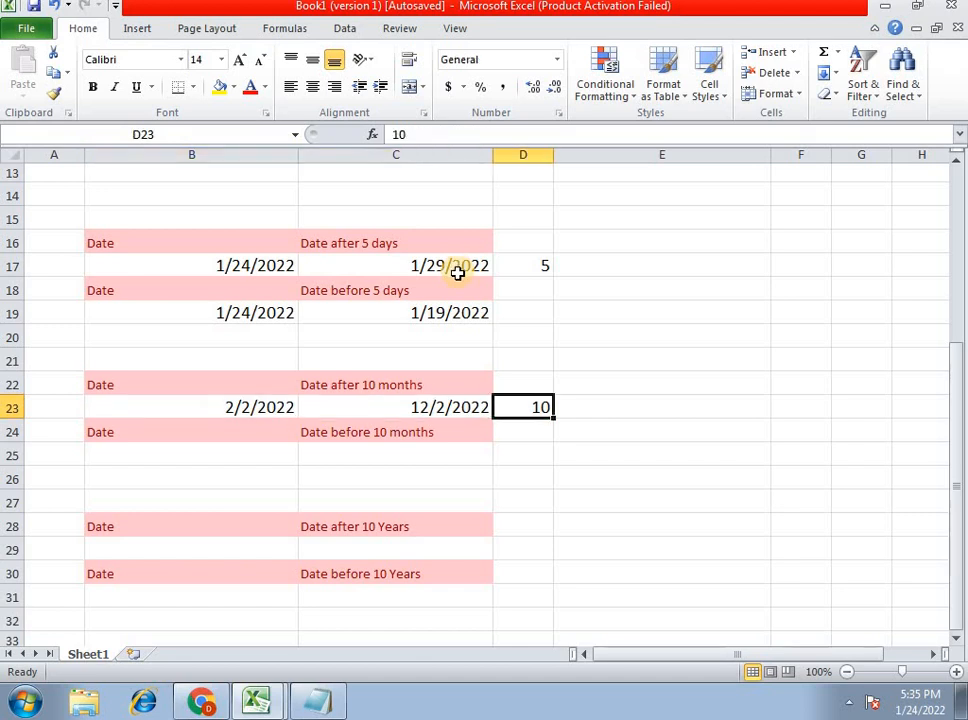
pyautogui.press('Left')
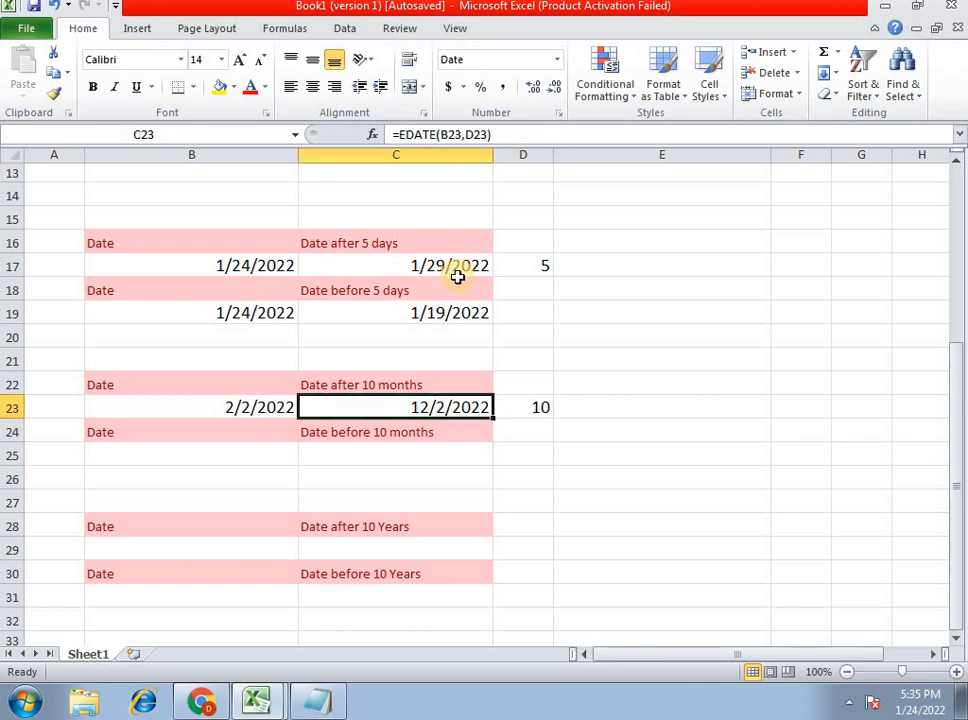
# Start a new EDATE formula in C23 for the date after 10 months
pyautogui.write('=')
pyautogui.press('Left')
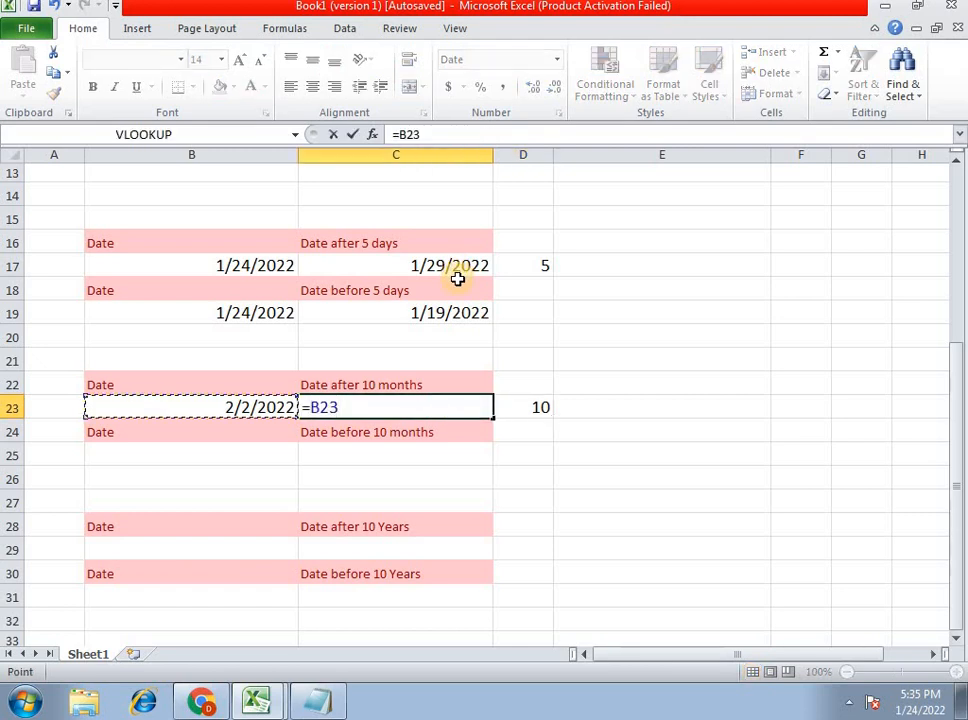
pyautogui.press('BackSpace')
pyautogui.press('BackSpace')
pyautogui.press('BackSpace')
pyautogui.write('r')
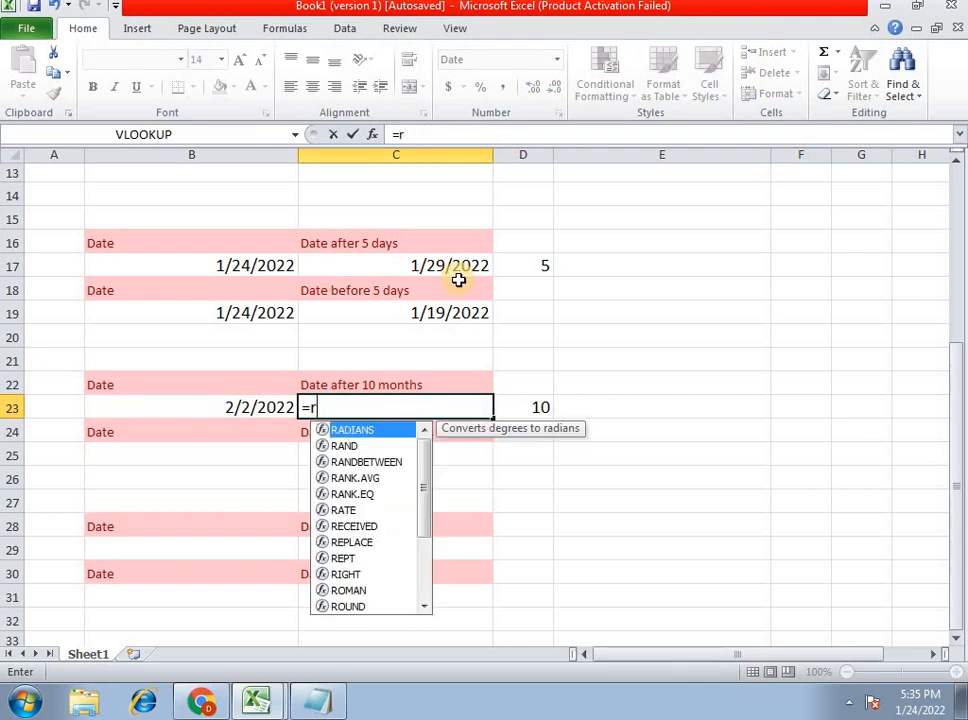
pyautogui.press('BackSpace')
pyautogui.write('eda')
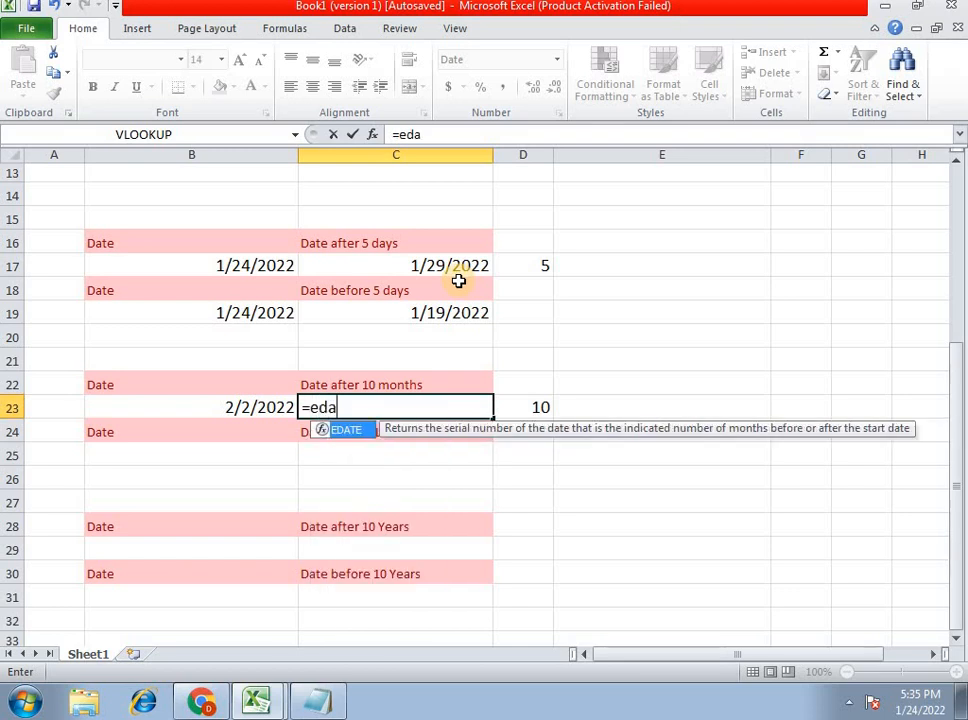
pyautogui.press('Tab')
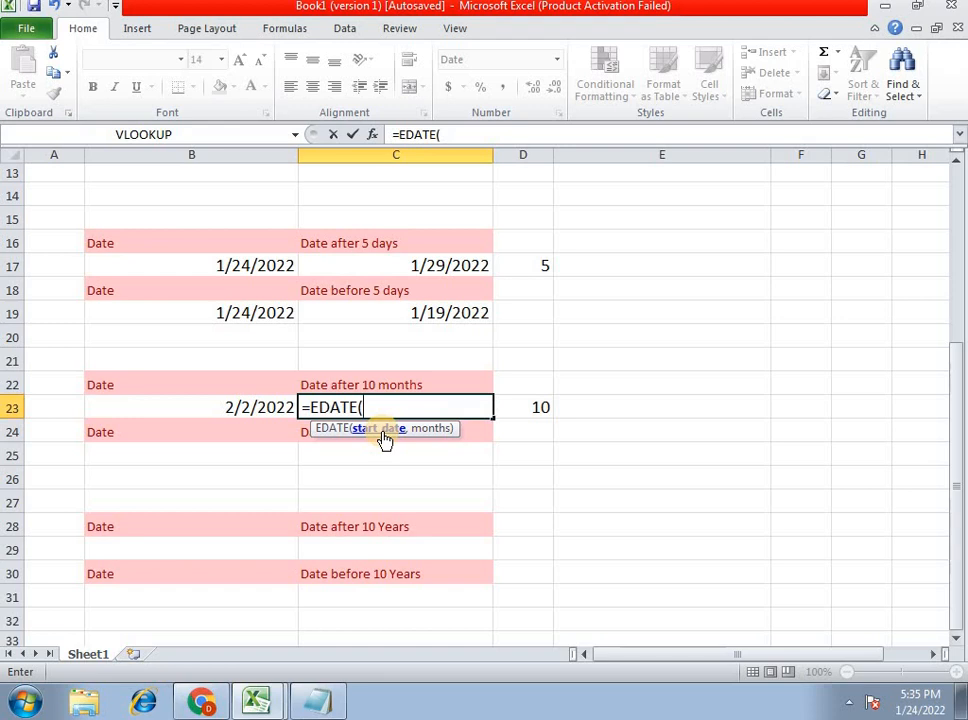
# Complete the C23 formula as =EDATE(B23,D23), using B23 as the start date and D23 as the months
pyautogui.click(259, 407)
pyautogui.write(':B23,')
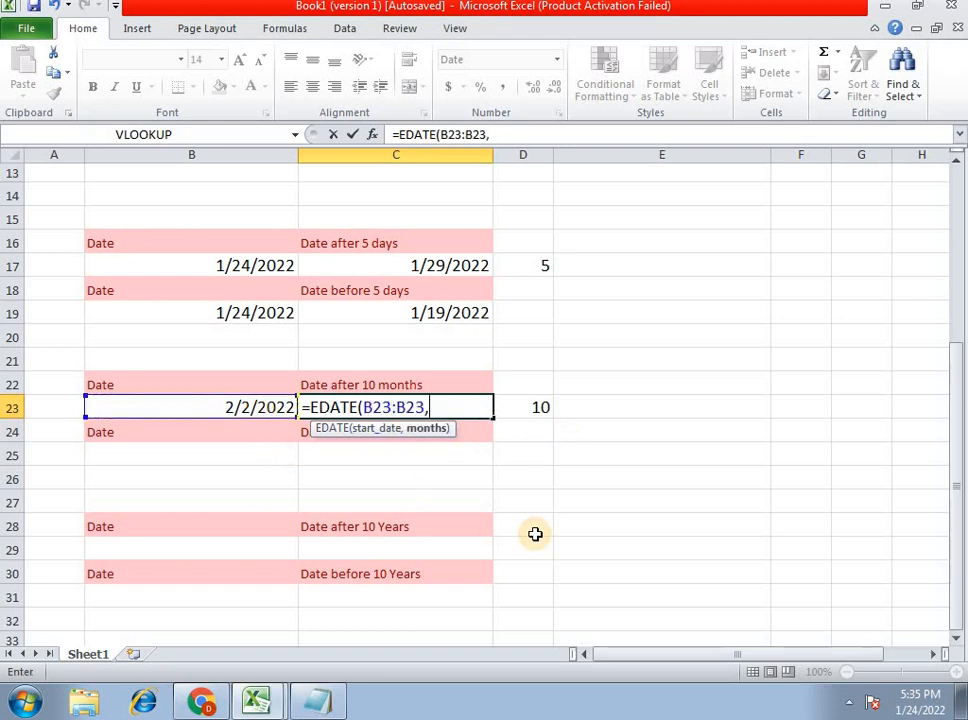
pyautogui.press('BackSpace')
pyautogui.press('BackSpace')
pyautogui.press('BackSpace')
pyautogui.press('BackSpace')
pyautogui.press('BackSpace')
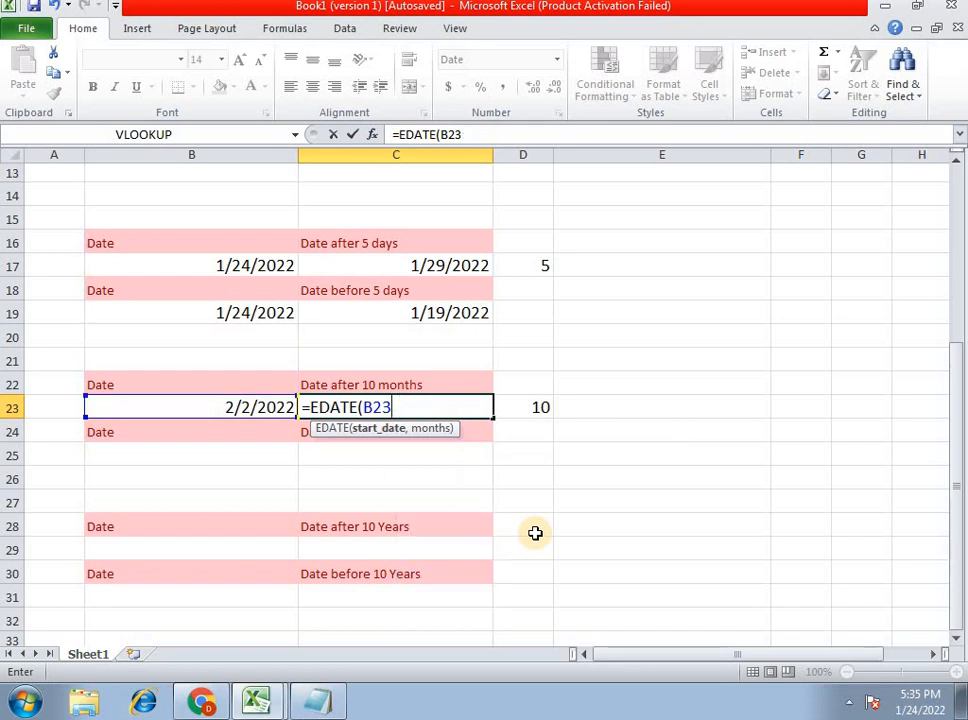
pyautogui.write(',')
pyautogui.click(550, 405)
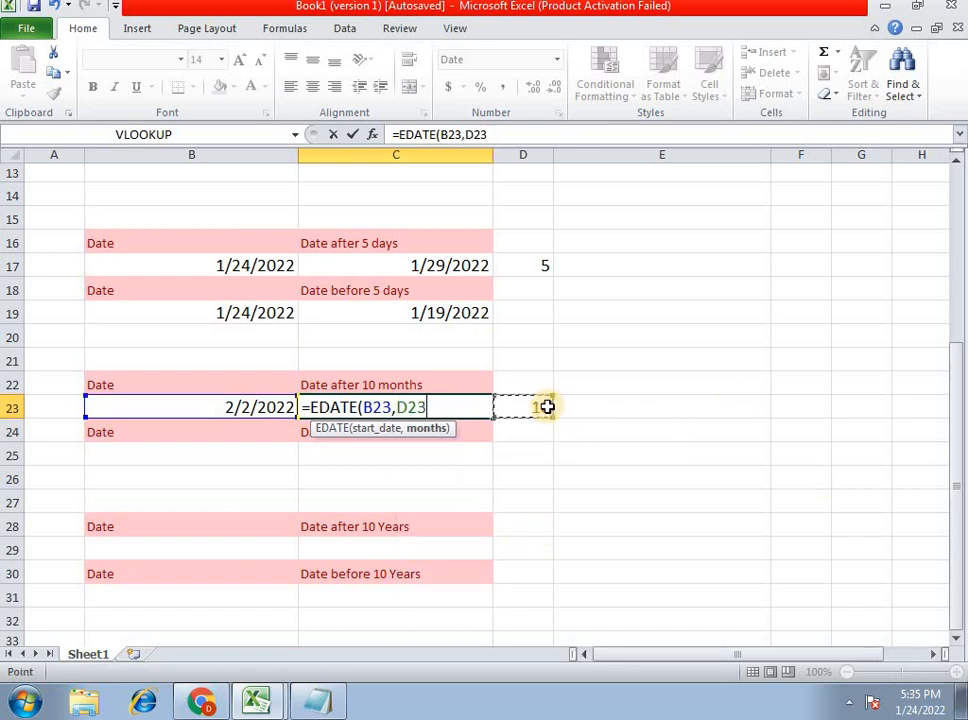
pyautogui.write(')')
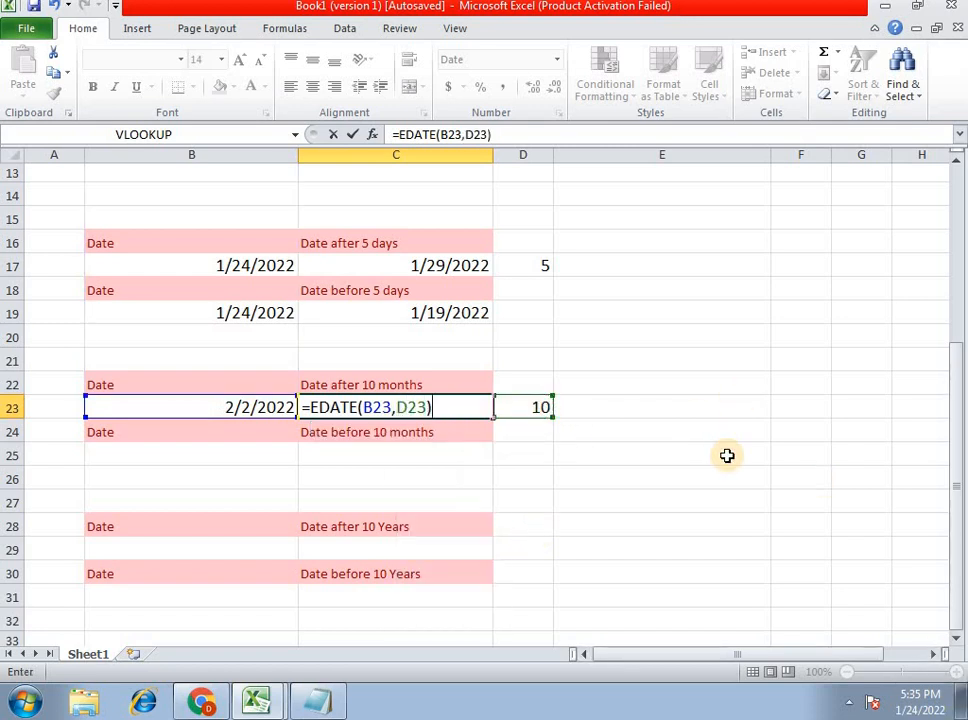
pyautogui.press('Return')
pyautogui.press('Up')
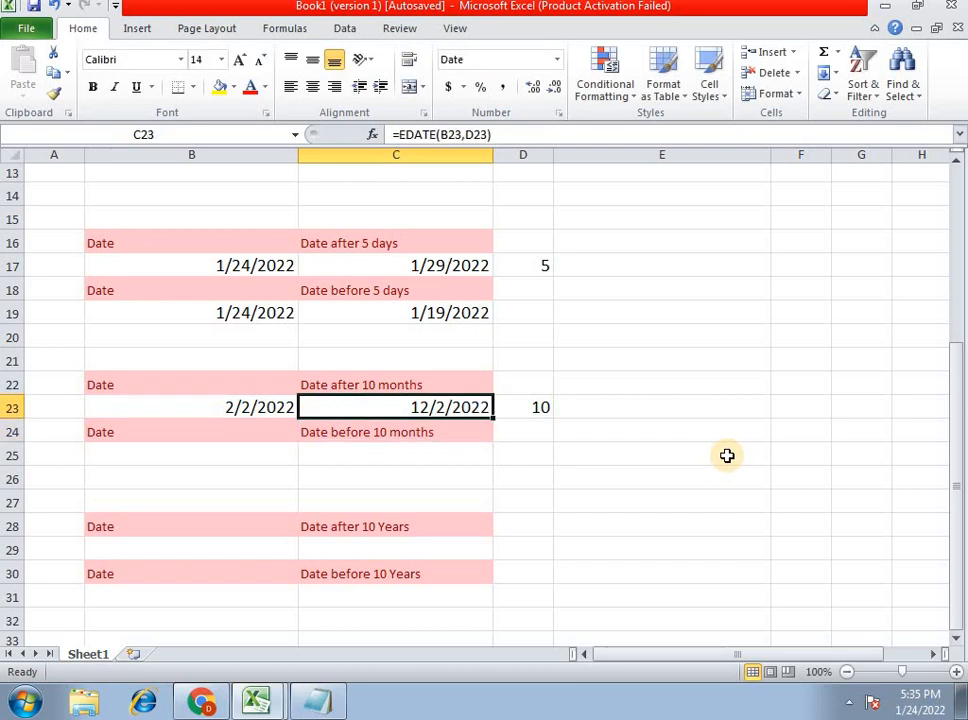
# Set the month count in D23 to 12
pyautogui.click(540, 412)
pyautogui.write('121')
pyautogui.press('BackSpace')
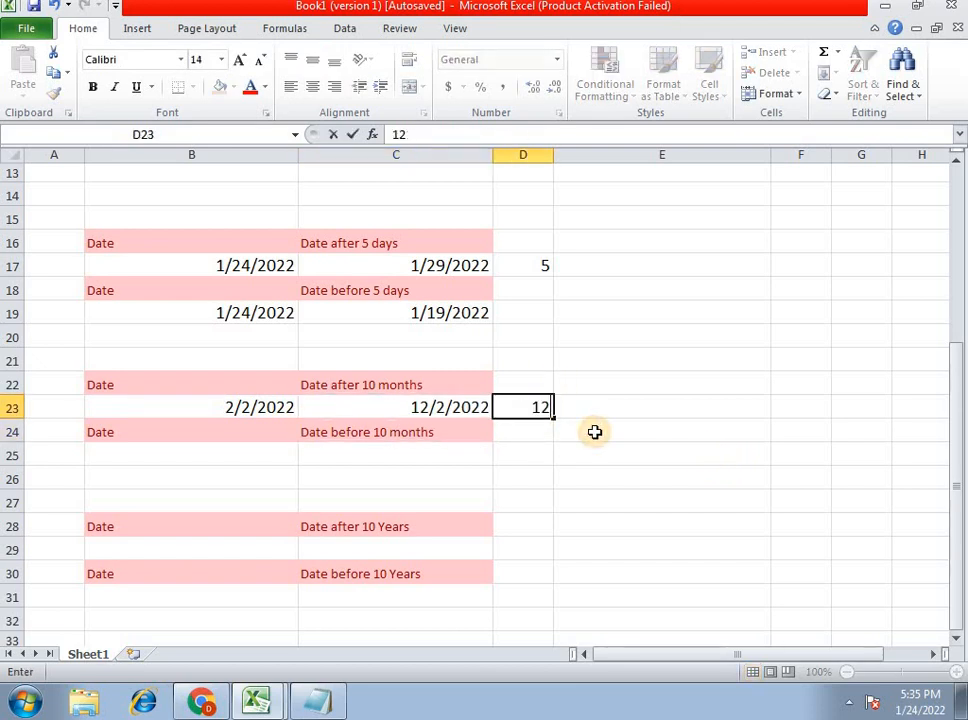
pyautogui.press('Return')
pyautogui.click(474, 433)
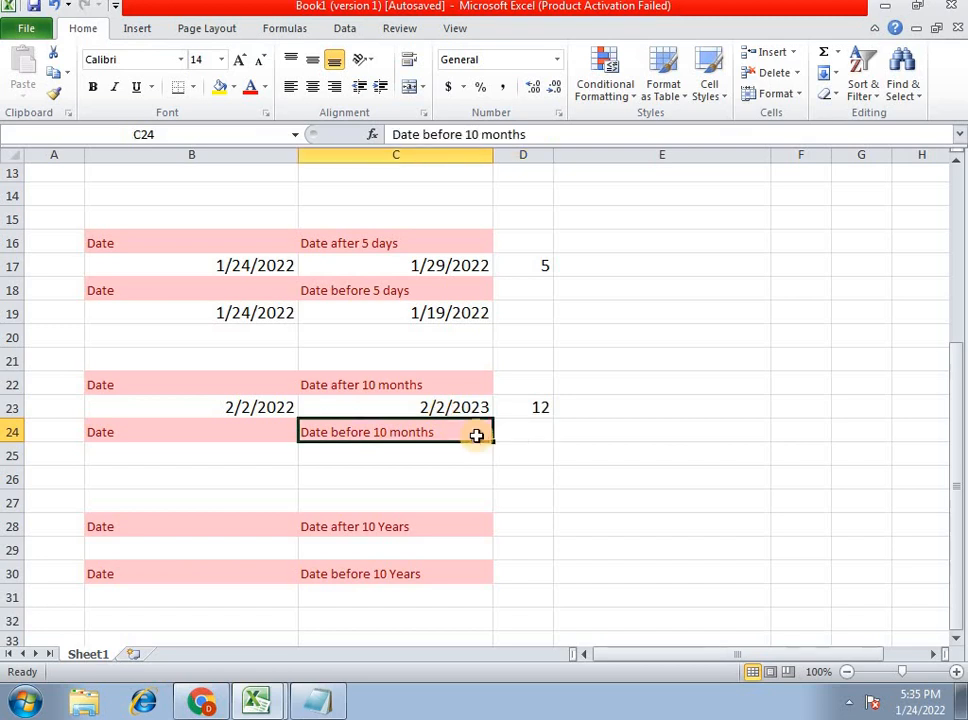
pyautogui.press('Up')
# Set the month count in D23 back to 10
pyautogui.moveTo(521, 413); pyautogui.dragTo(524, 432)
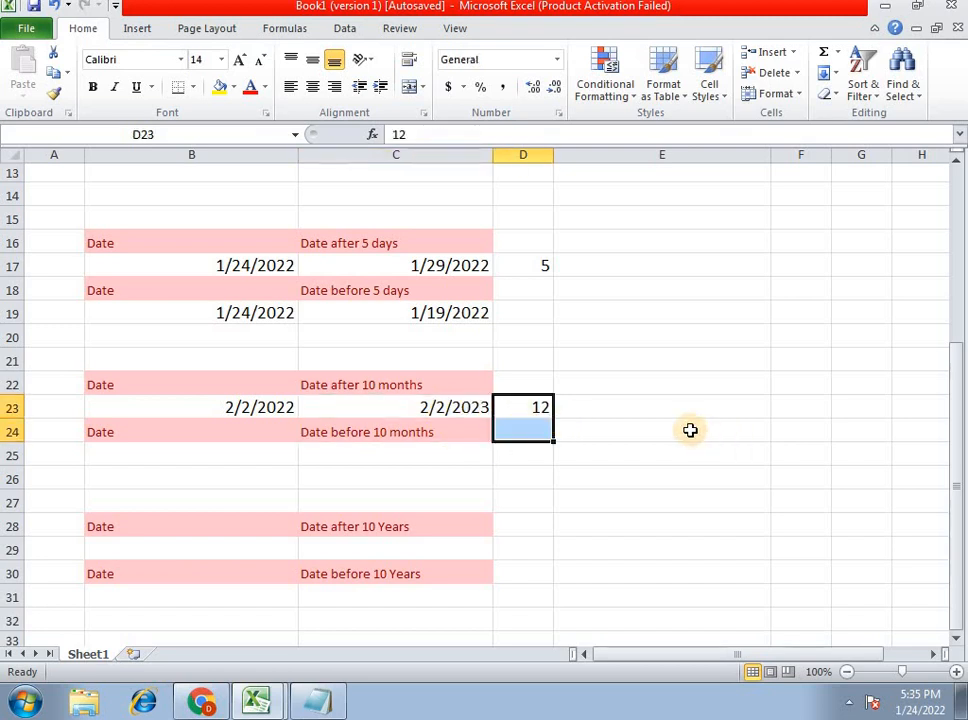
pyautogui.press('Up')
pyautogui.press('Down')
pyautogui.write('10')
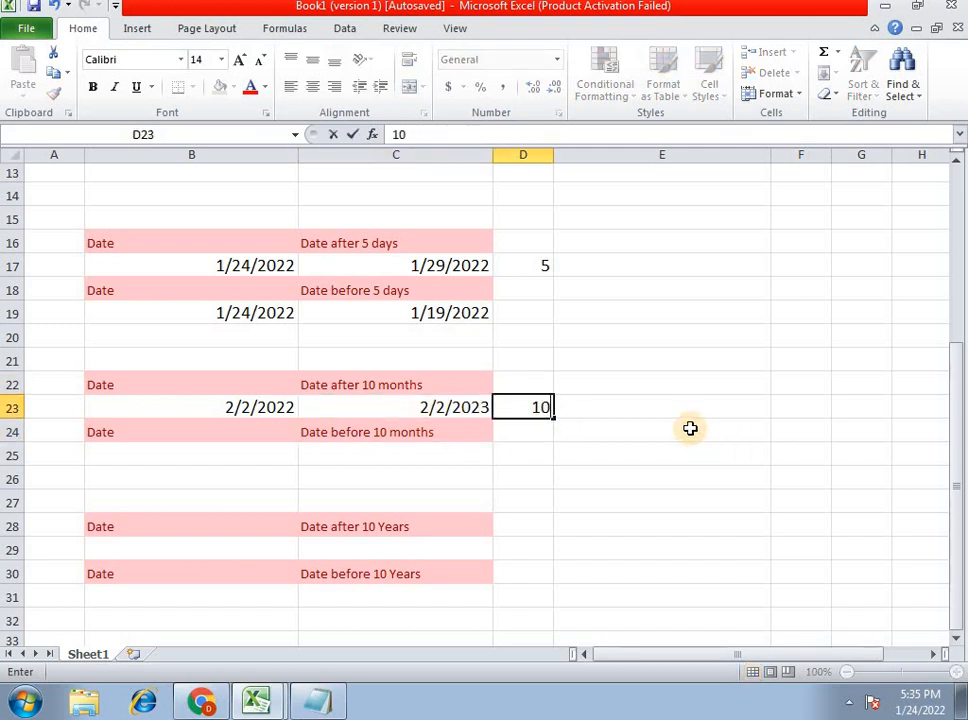
pyautogui.press('Return')
# Enter the start date 2/2/2022 in B25 and the month count -10 in D25 for the date before 10 months
pyautogui.press('Left')
pyautogui.press('Left')
pyautogui.press('Down')
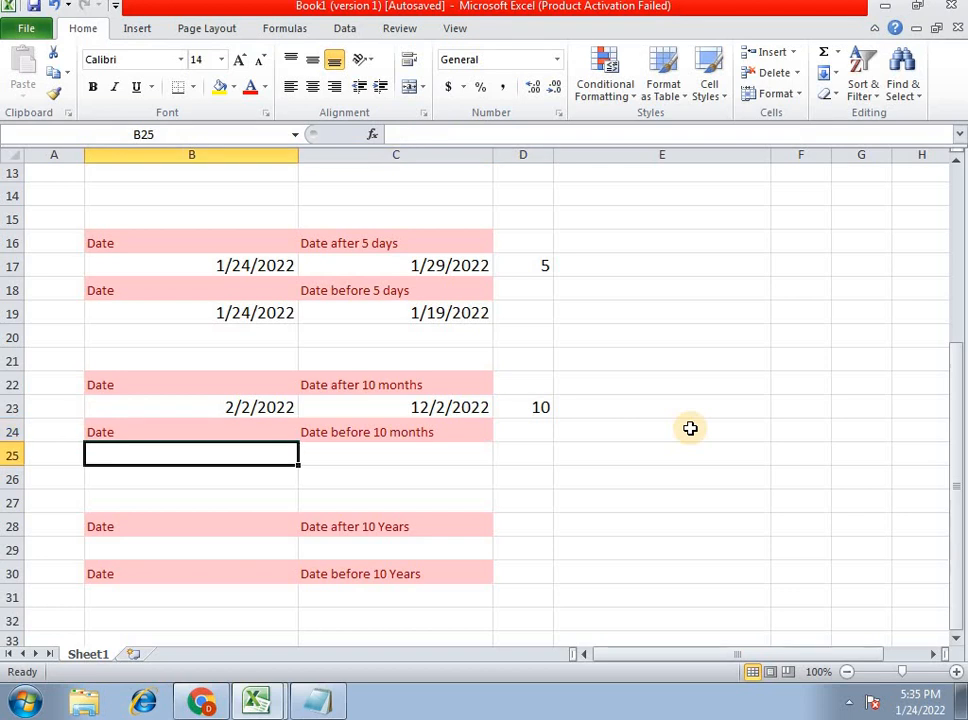
pyautogui.write('2/2')
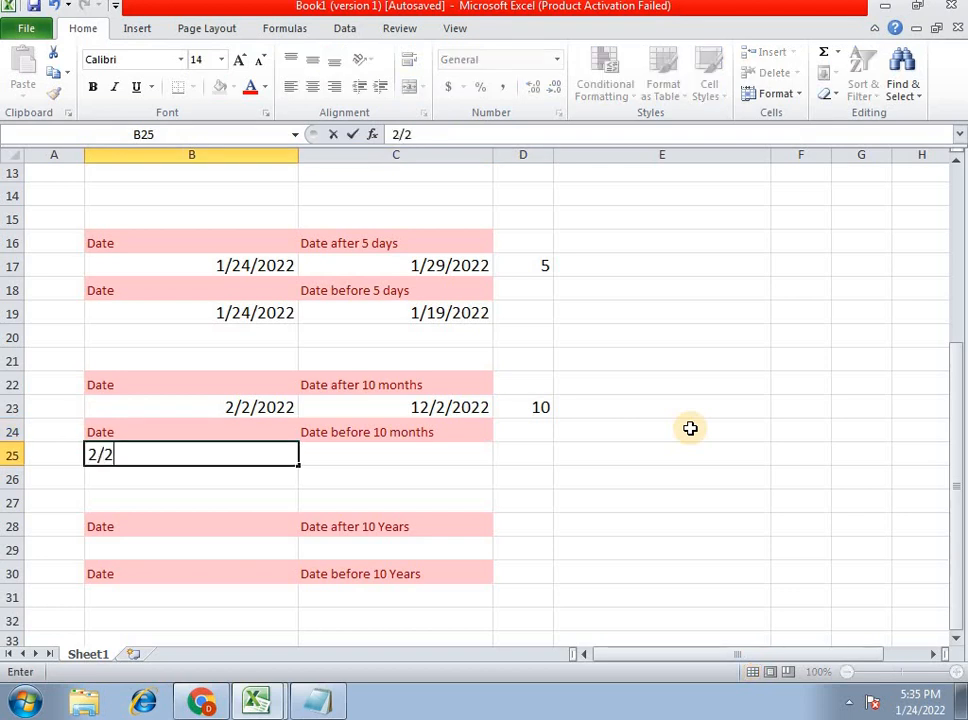
pyautogui.write('/2022')
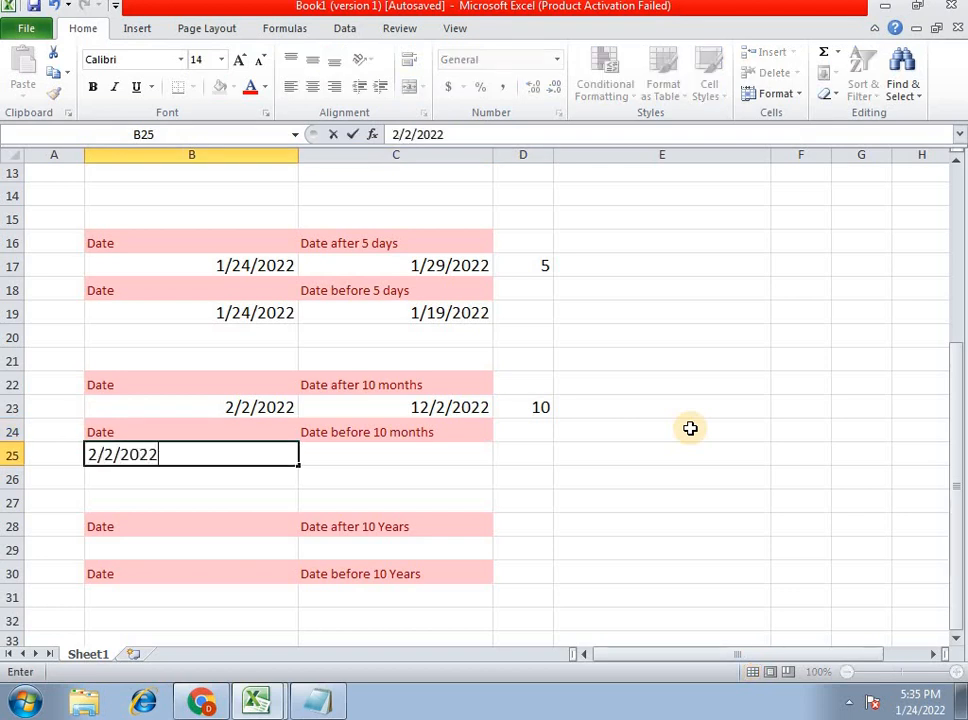
pyautogui.press('Tab')
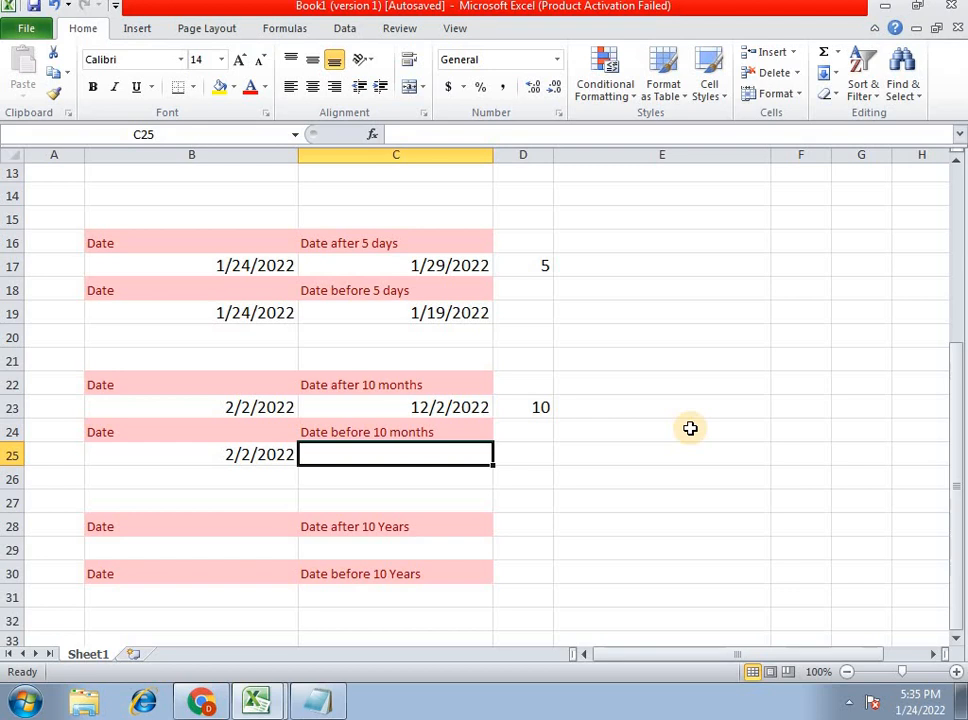
pyautogui.press('Tab')
pyautogui.write('-10')
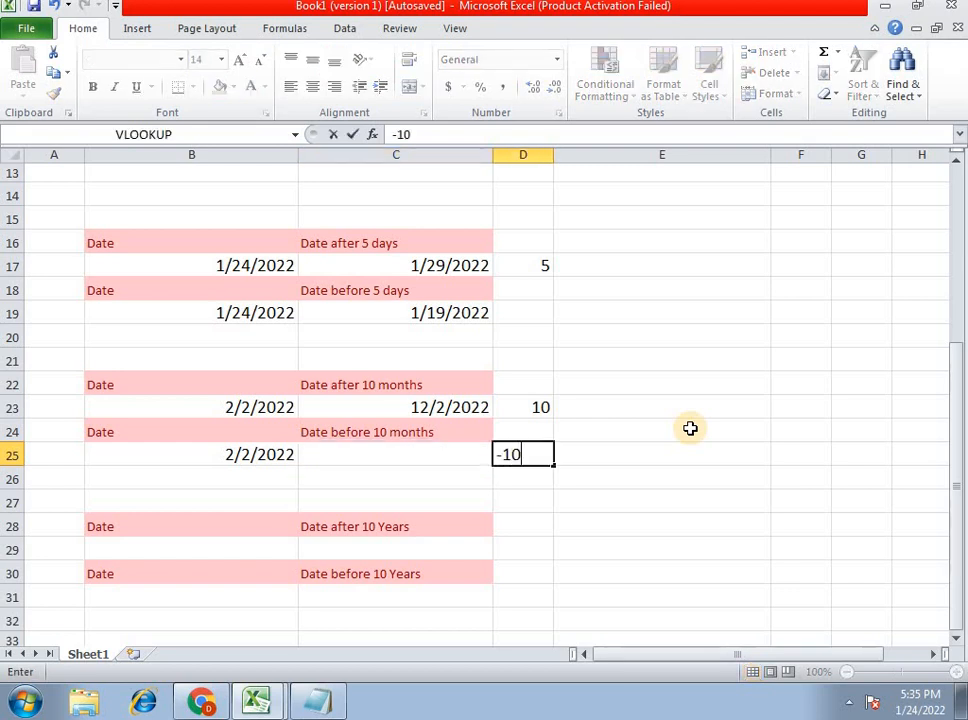
pyautogui.press('Return')
# Enter =EDATE(B25,D25) in C25 to calculate the date before 10 months
pyautogui.press('Up')
pyautogui.press('Left')
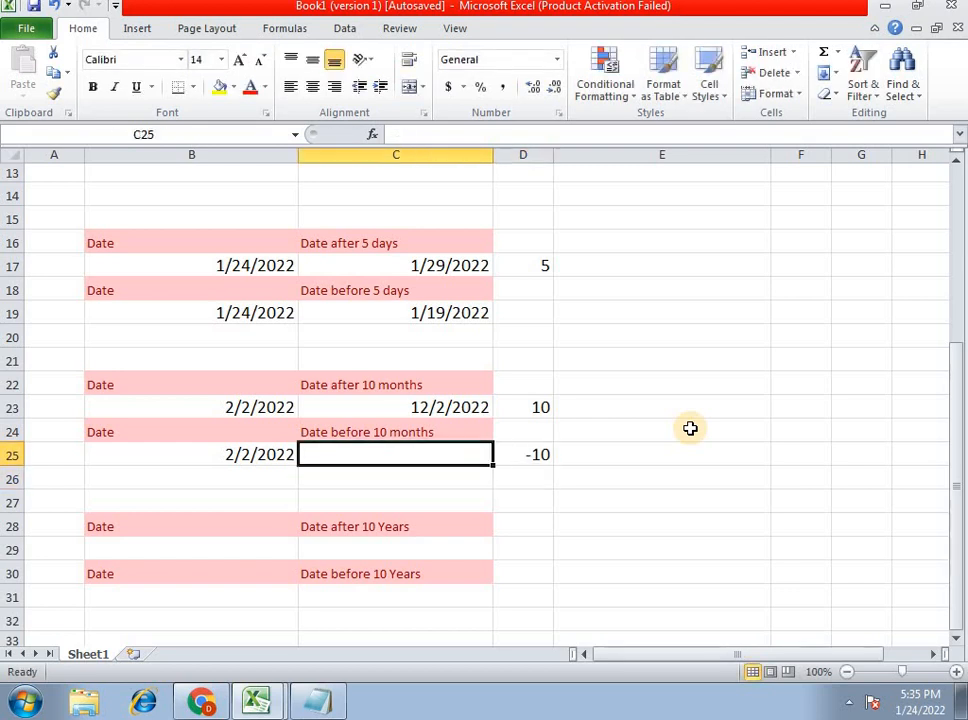
pyautogui.write('=')
pyautogui.press('Left')
pyautogui.press('BackSpace')
pyautogui.press('BackSpace')
pyautogui.press('BackSpace')
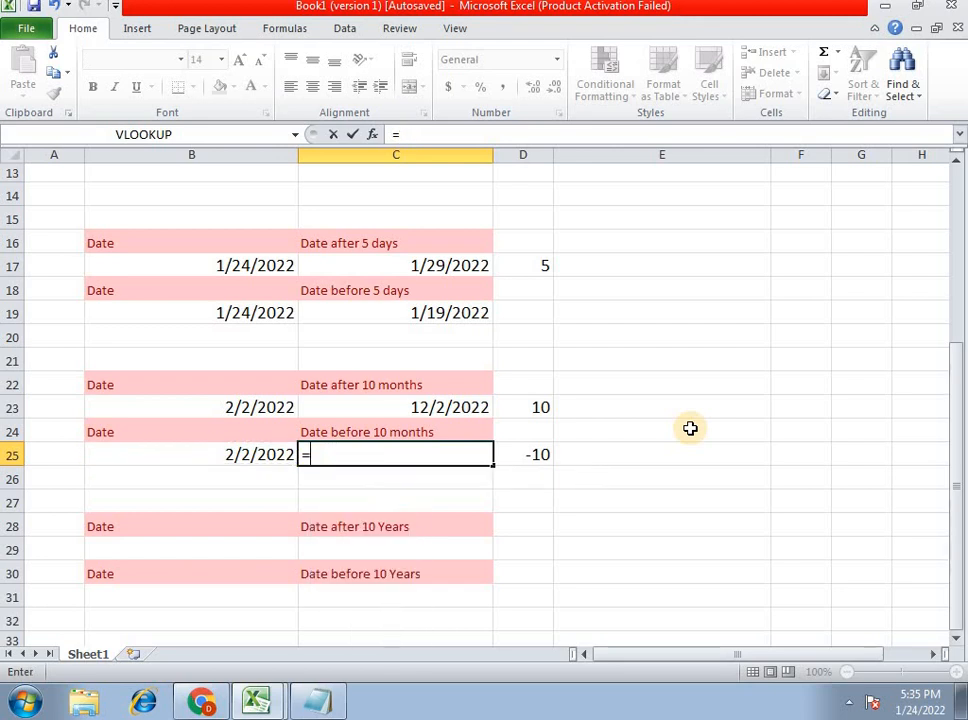
pyautogui.write('edat')
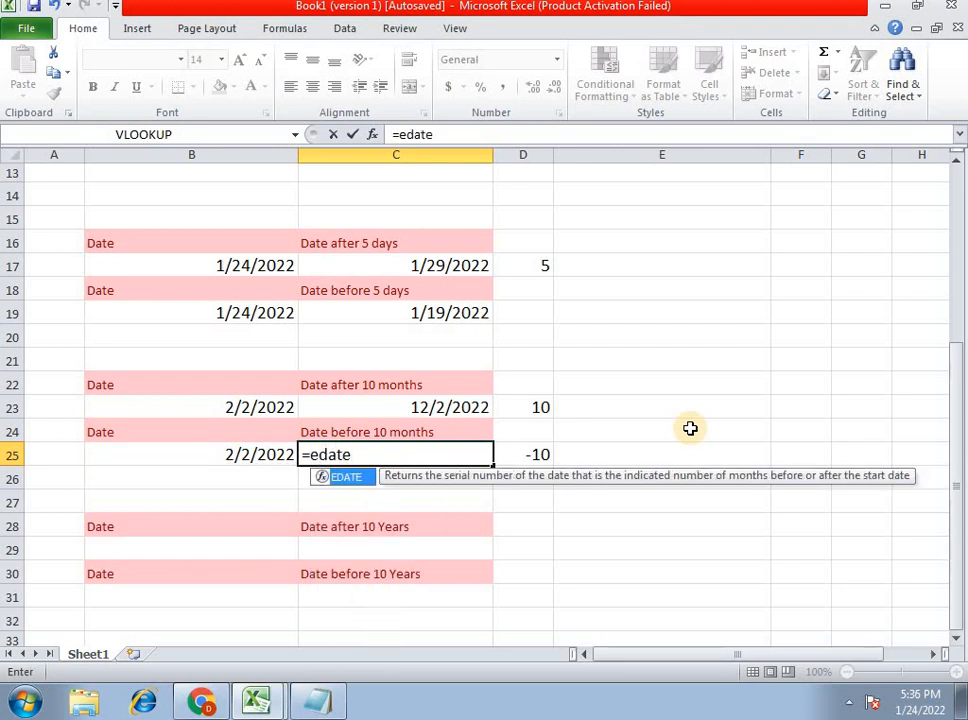
pyautogui.write('e')
pyautogui.press('Tab')
pyautogui.press('Left')
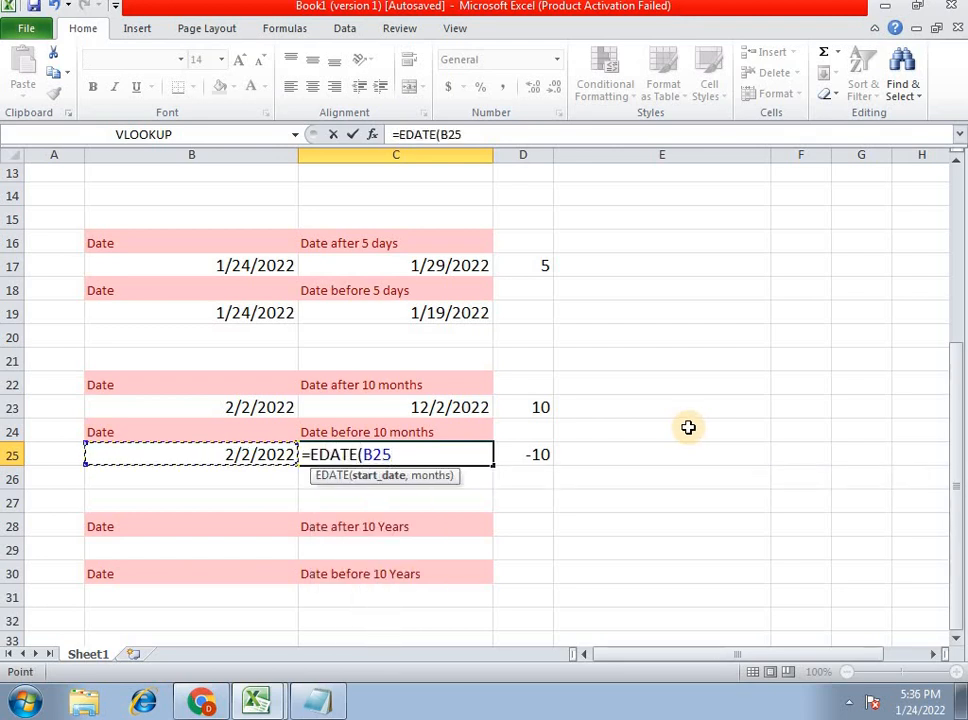
pyautogui.write(',')
pyautogui.press('Right')
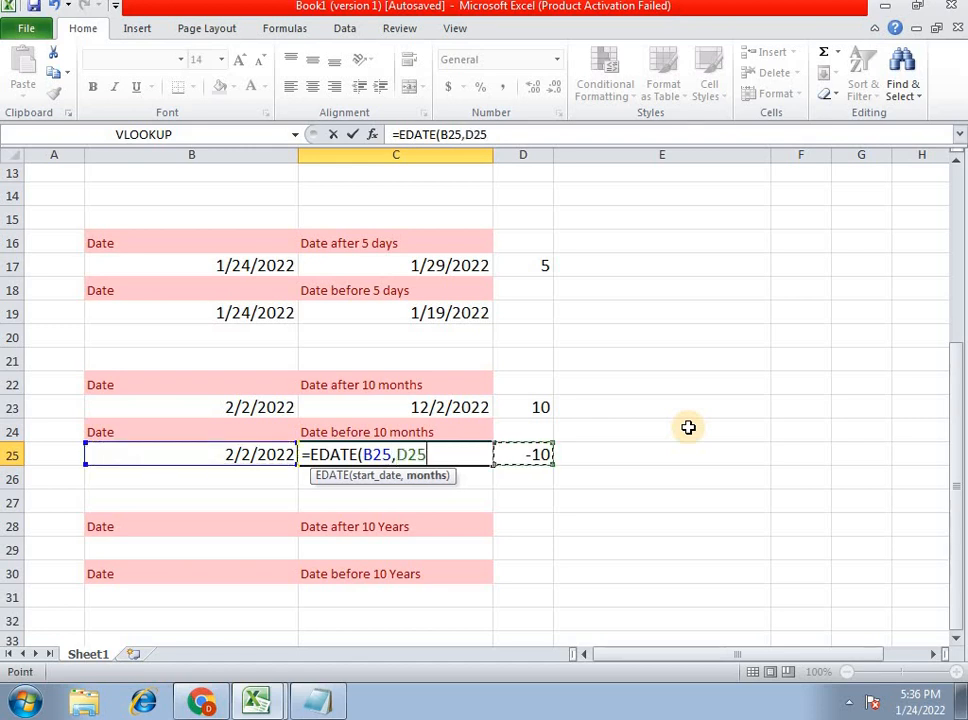
pyautogui.write(')')
pyautogui.press('Return')
pyautogui.press('Up')
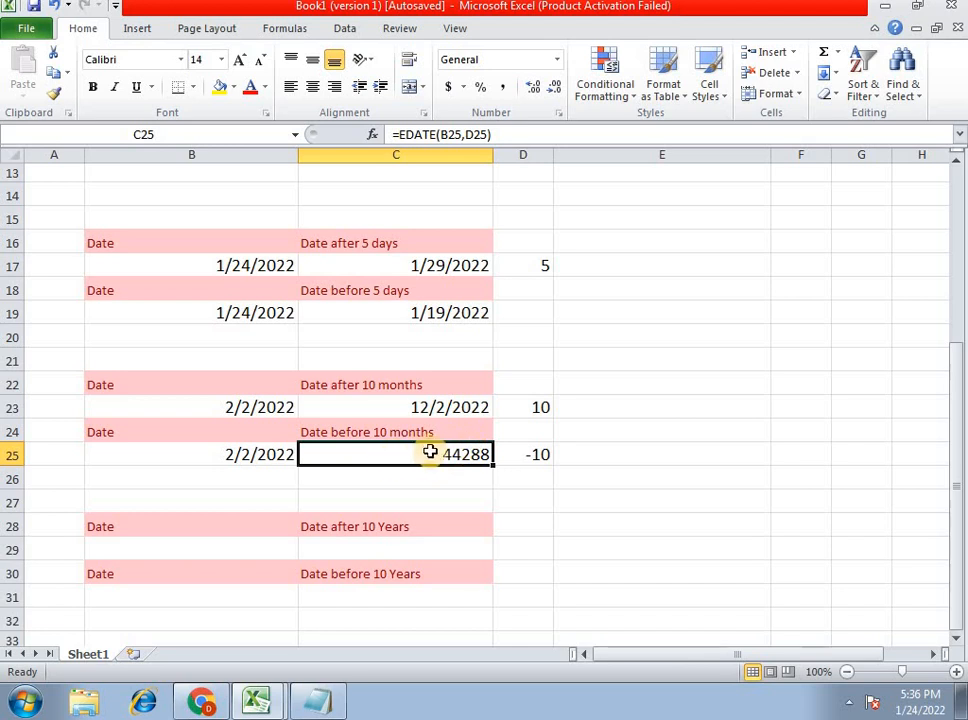
pyautogui.click(774, 95)
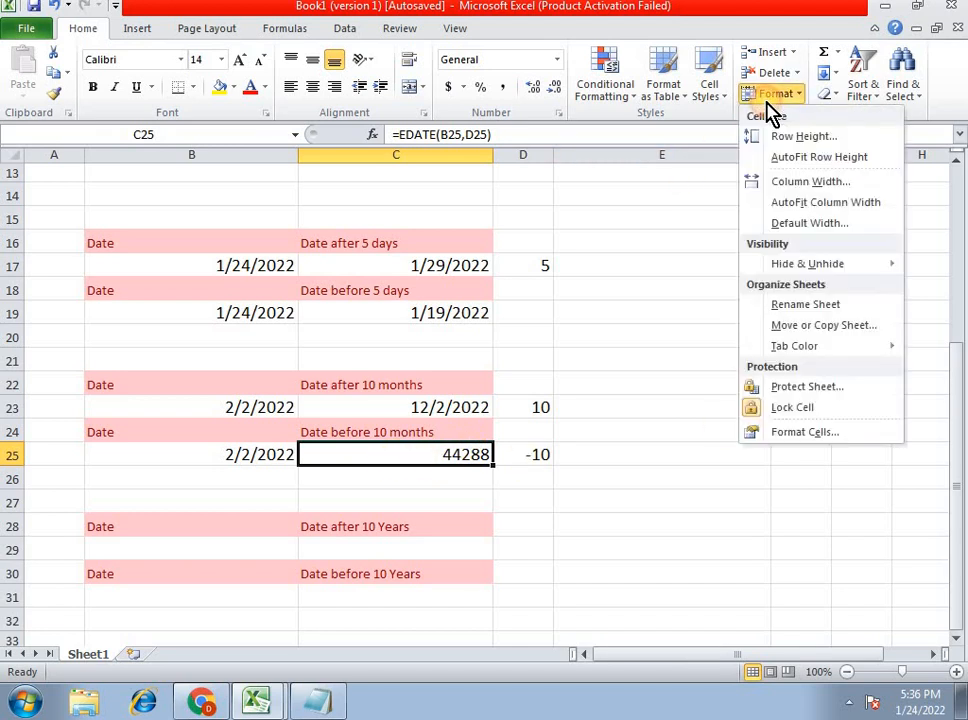
pyautogui.click(800, 432)
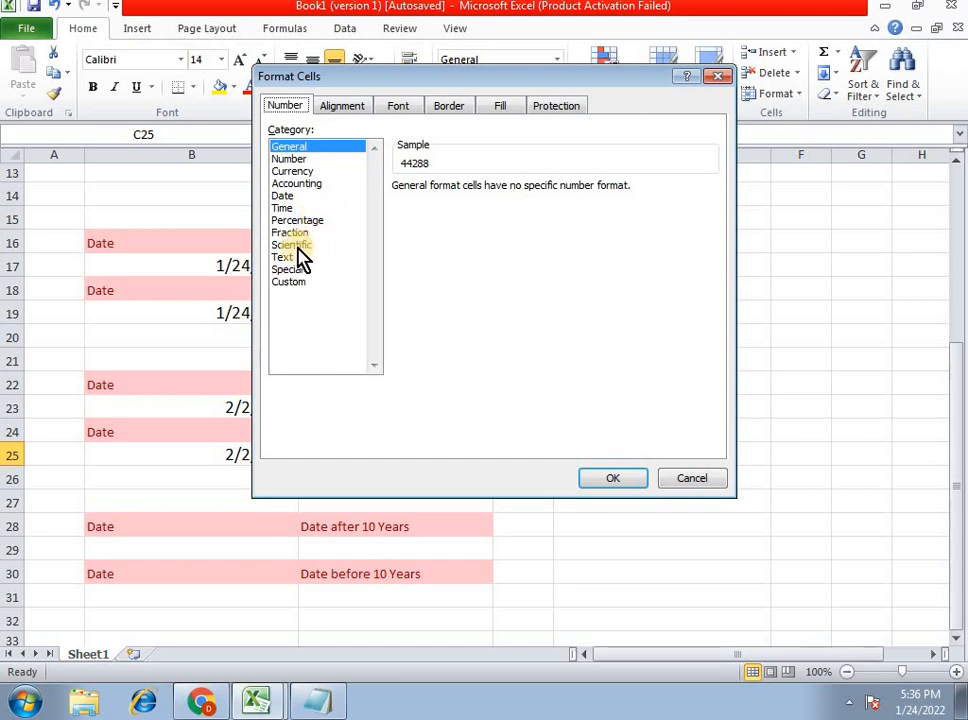
pyautogui.click(719, 77)
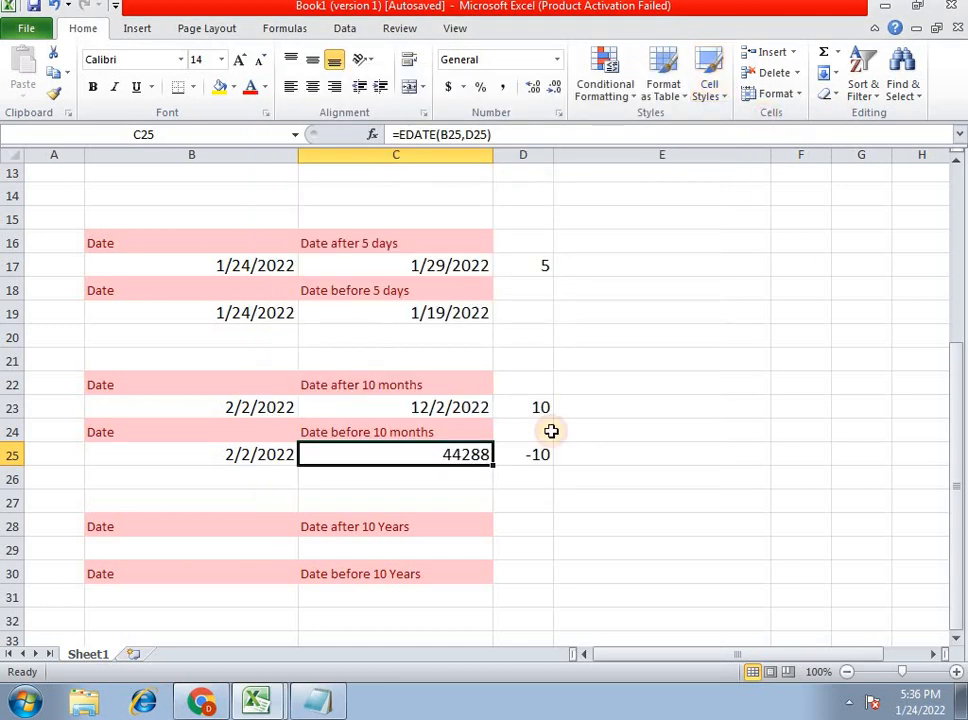
# Copy the date formatting from C23 to C25 with Format Painter
pyautogui.click(421, 408)
pyautogui.click(53, 93)
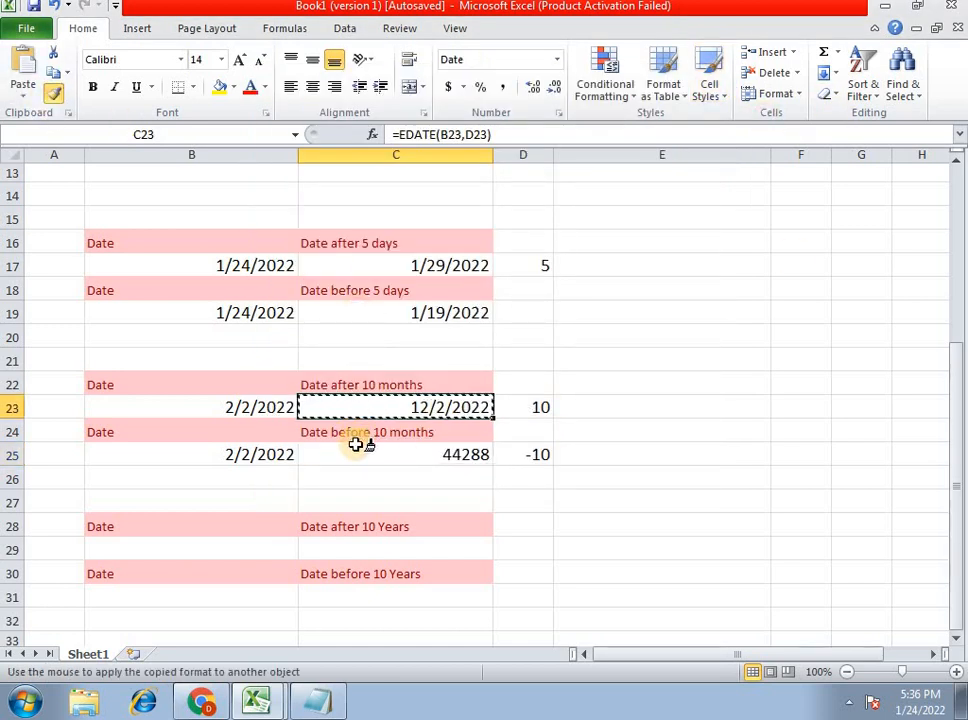
pyautogui.click(390, 455)
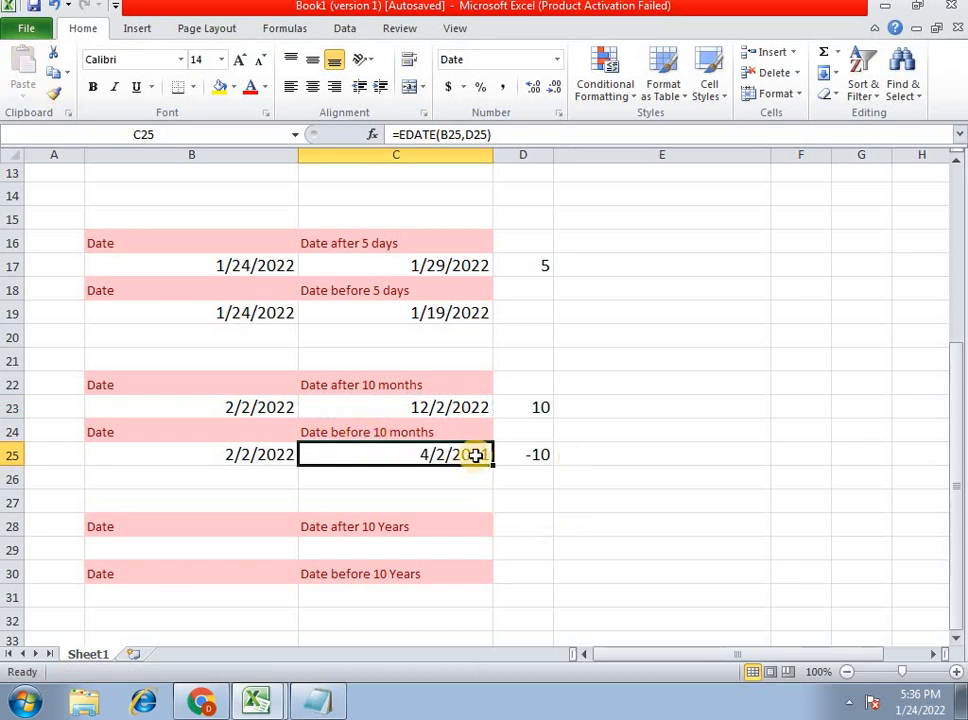
# Examine the start date, EDATE formula and month count in row 25, and the row 29 cells of the 10-year example
pyautogui.click(292, 449)
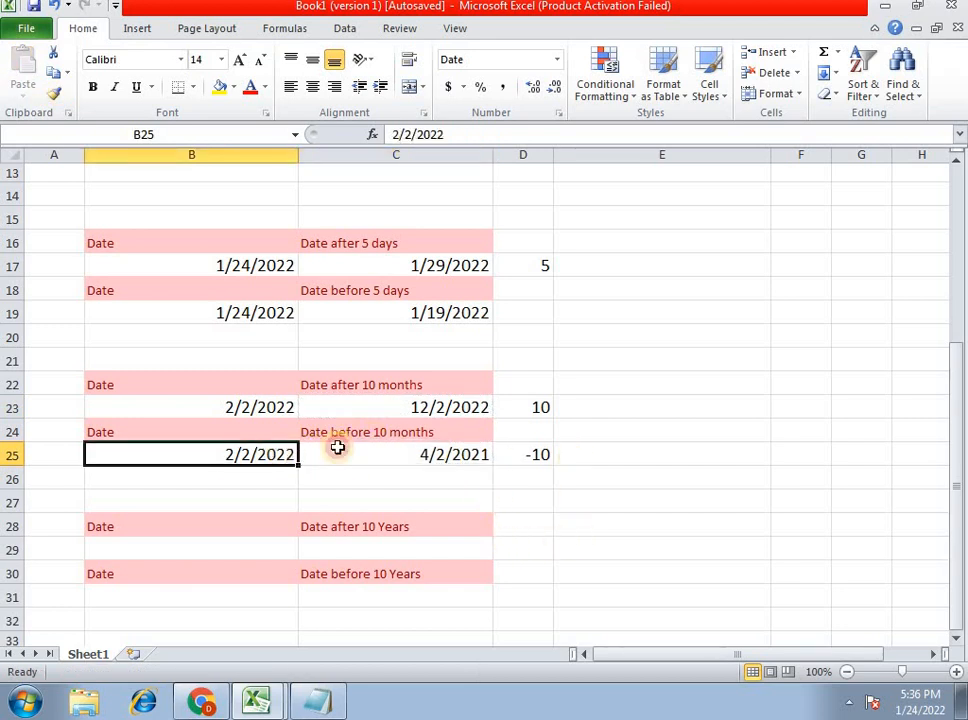
pyautogui.click(460, 458)
pyautogui.click(523, 456)
pyautogui.click(470, 455)
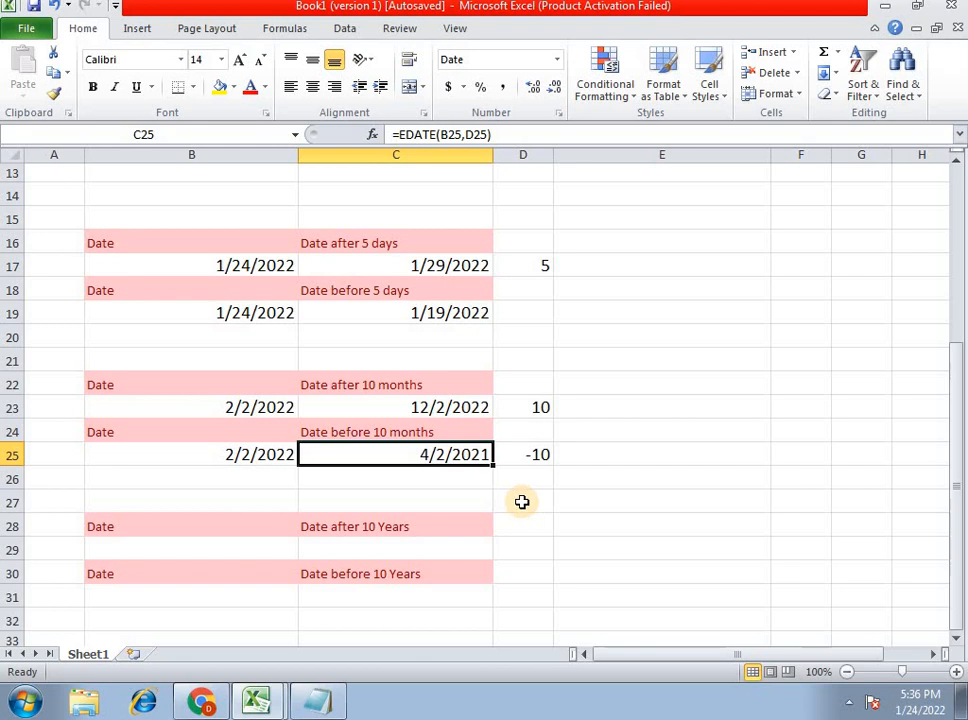
pyautogui.scroll(-1, 488, 499)
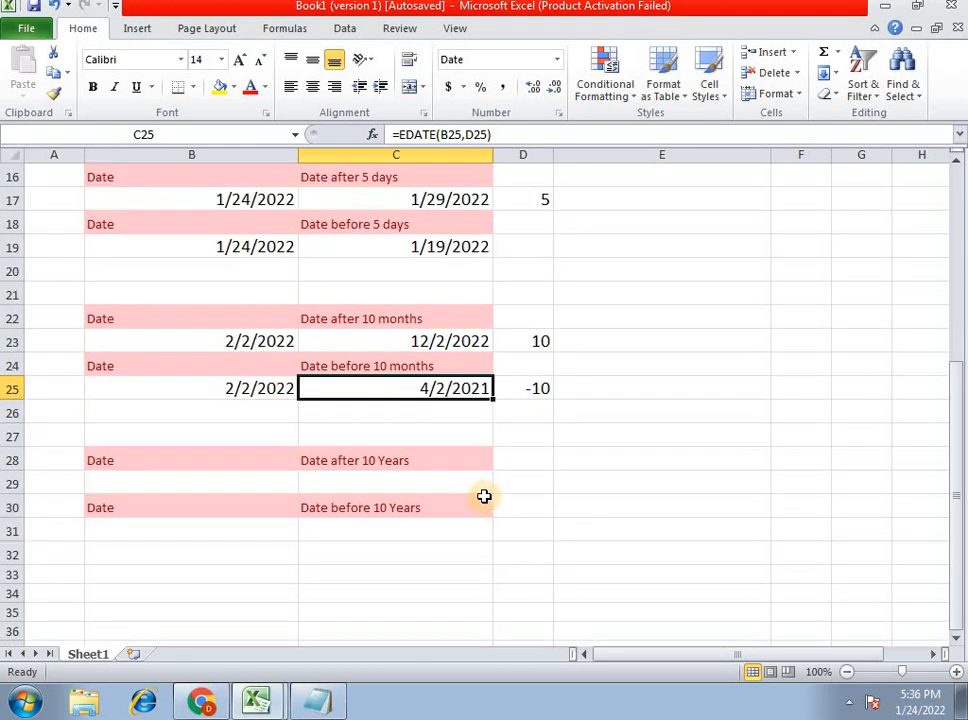
pyautogui.click(257, 486)
pyautogui.click(420, 489)
pyautogui.click(501, 486)
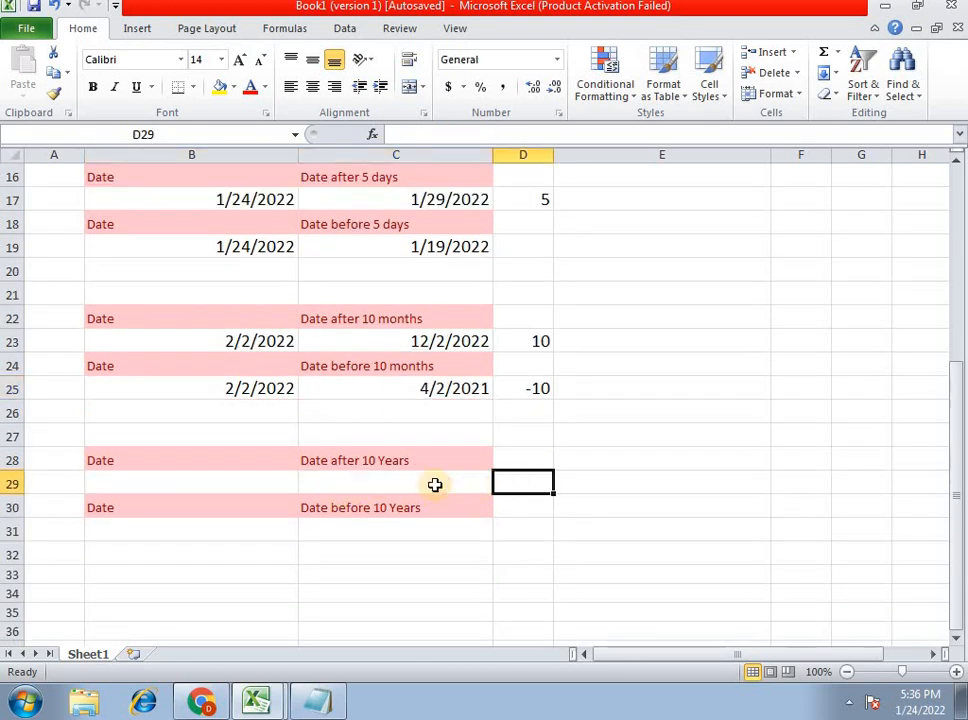
pyautogui.click(434, 484)
# Enter the start date 1/24/2022 in B29 and the number of years, 10, in D29
pyautogui.click(178, 486)
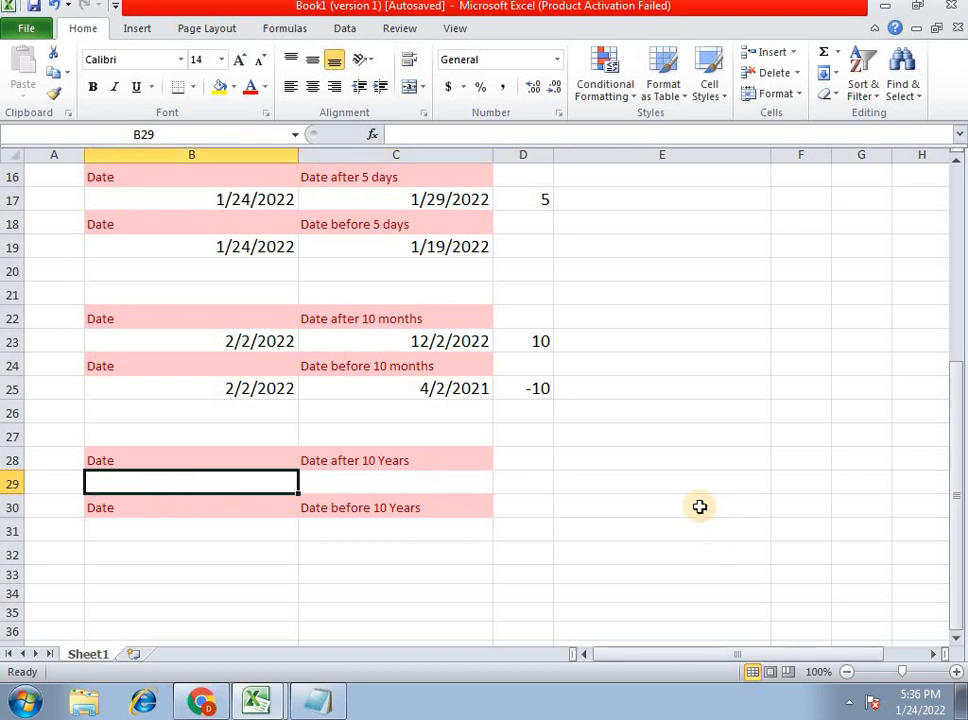
pyautogui.write('1/2')
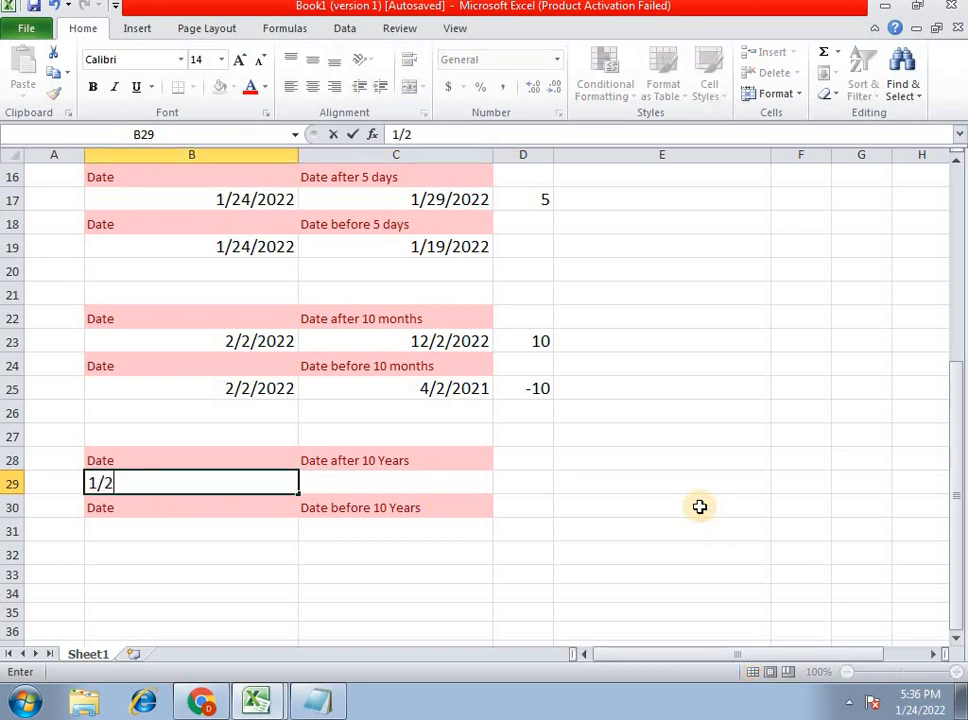
pyautogui.write('4/2022')
pyautogui.press('Tab')
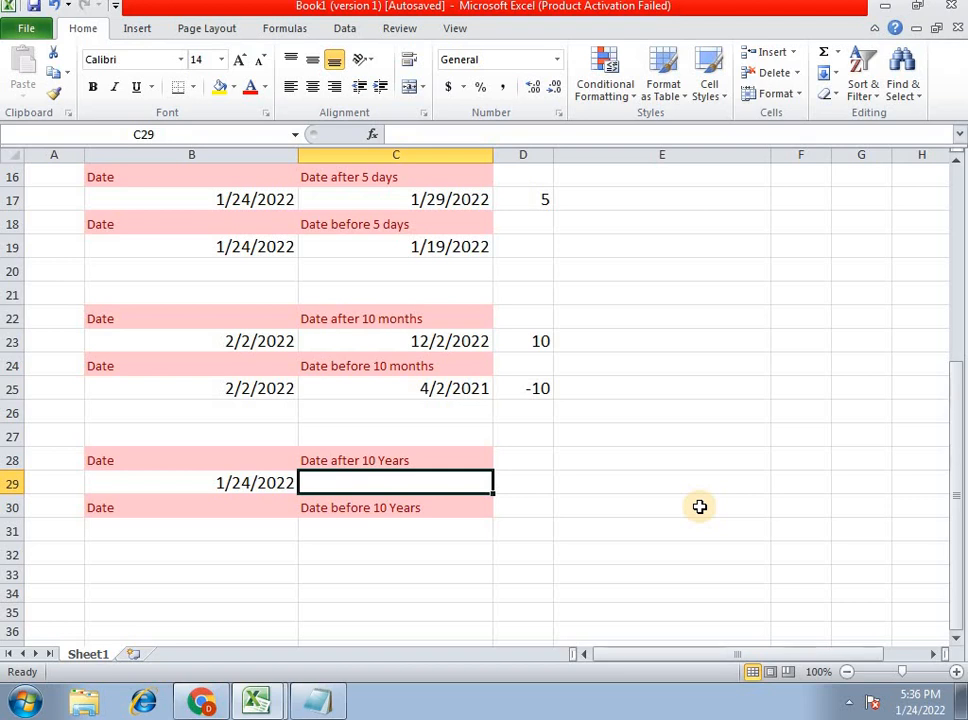
pyautogui.press('Right')
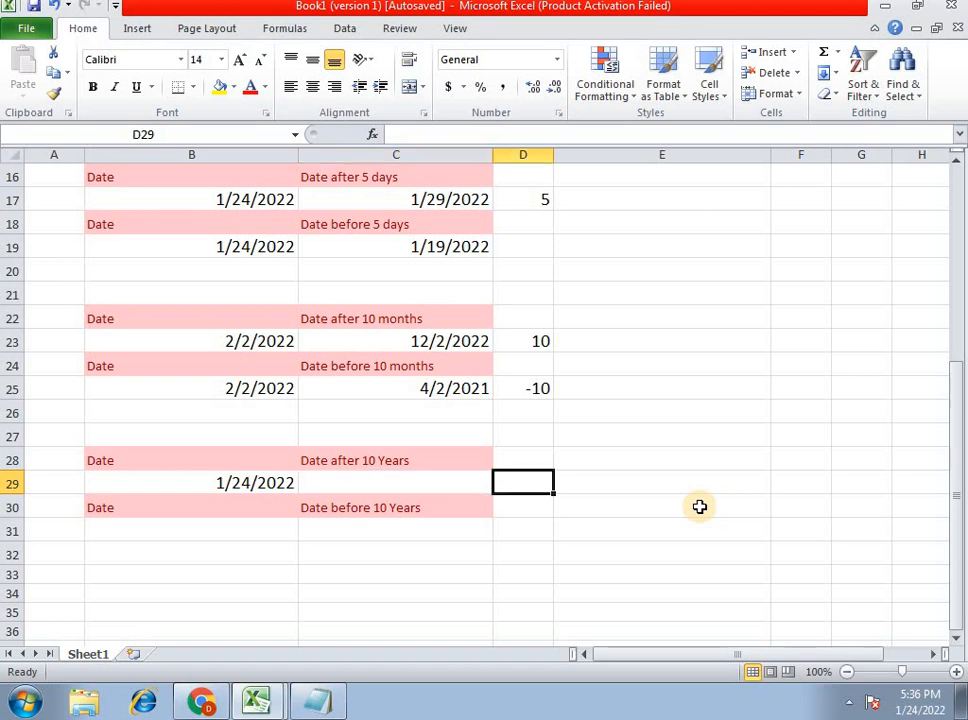
pyautogui.write('10')
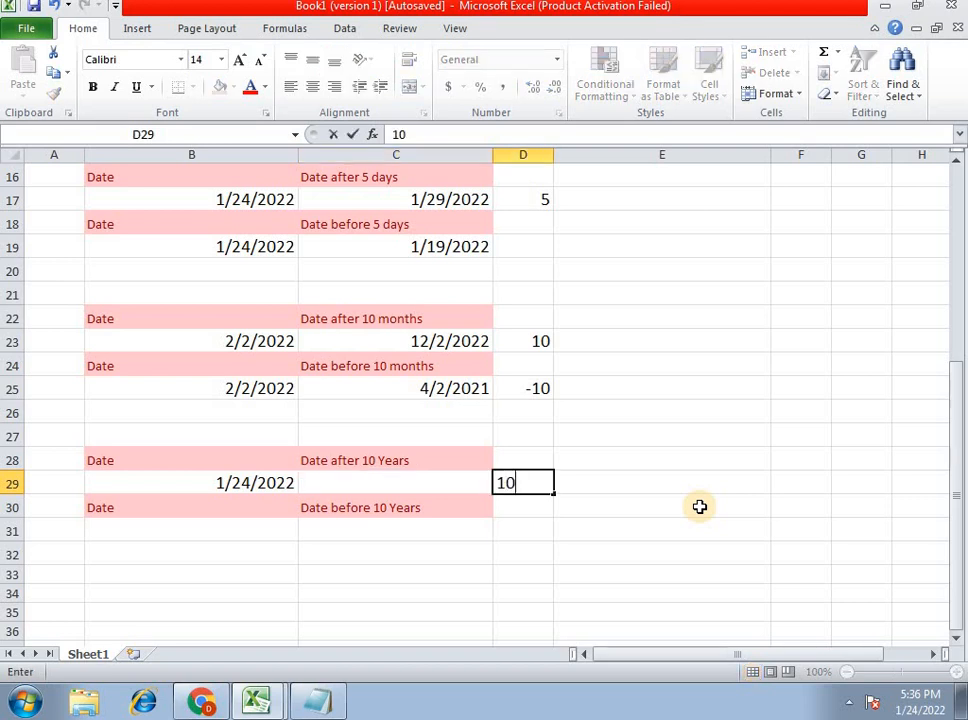
pyautogui.press('Return')
# Enter 12 in E29 as the number of months per year
pyautogui.press('Right')
pyautogui.press('Up')
pyautogui.write('12')
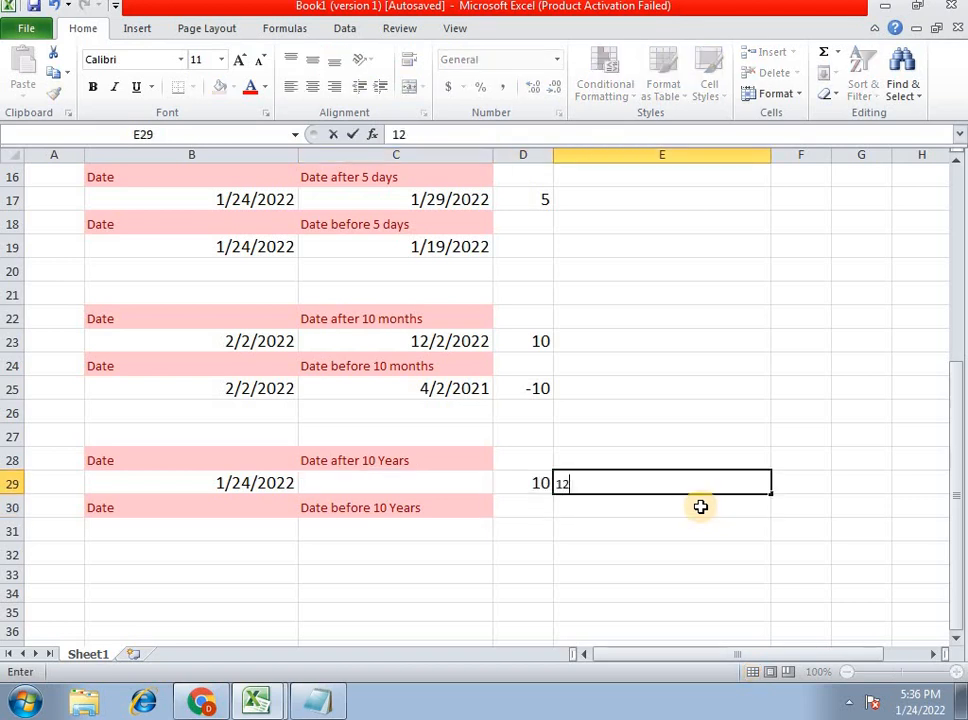
pyautogui.press('Return')
# Enter =D29*E29 in D30 to convert the 10 years into months
pyautogui.press('Up')
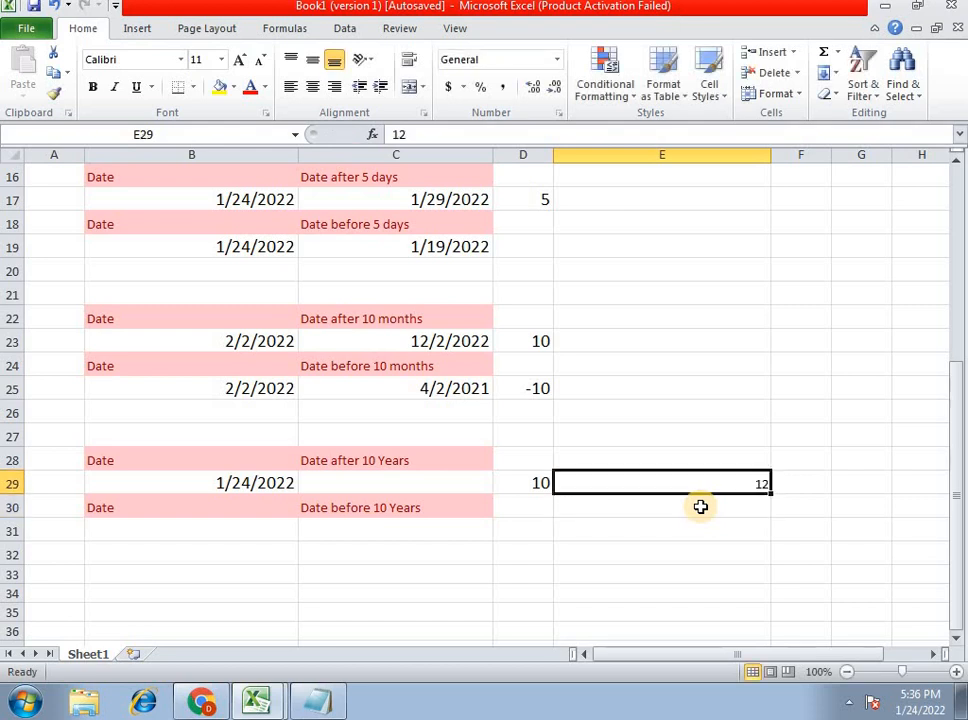
pyautogui.press('Down')
pyautogui.press('Left')
pyautogui.press('Right')
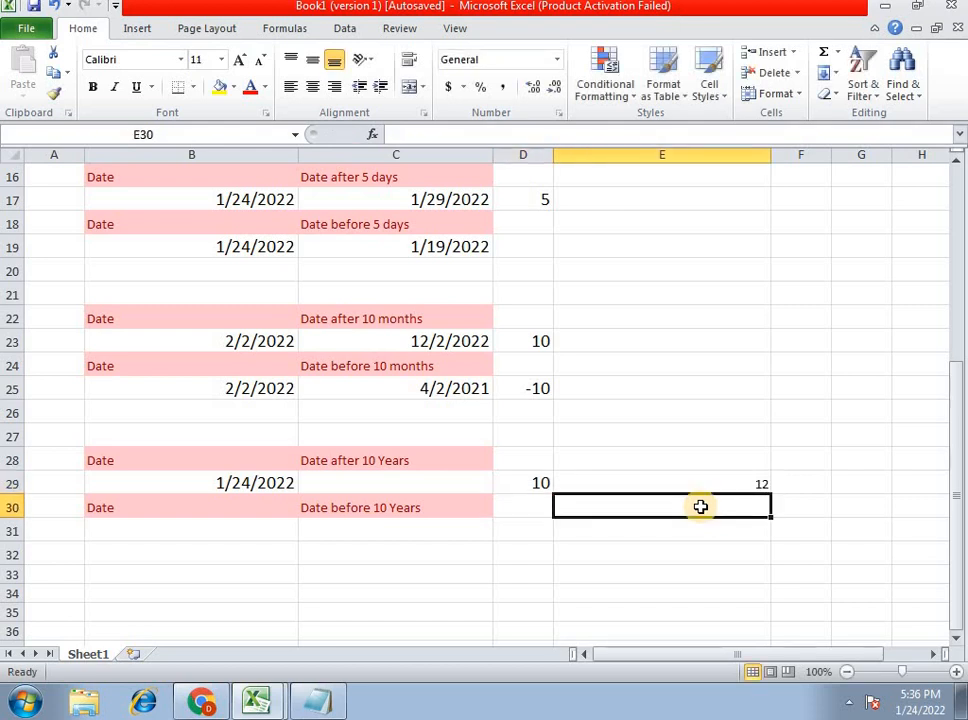
pyautogui.press('Up')
pyautogui.press('Down')
pyautogui.press('Left')
pyautogui.write('=')
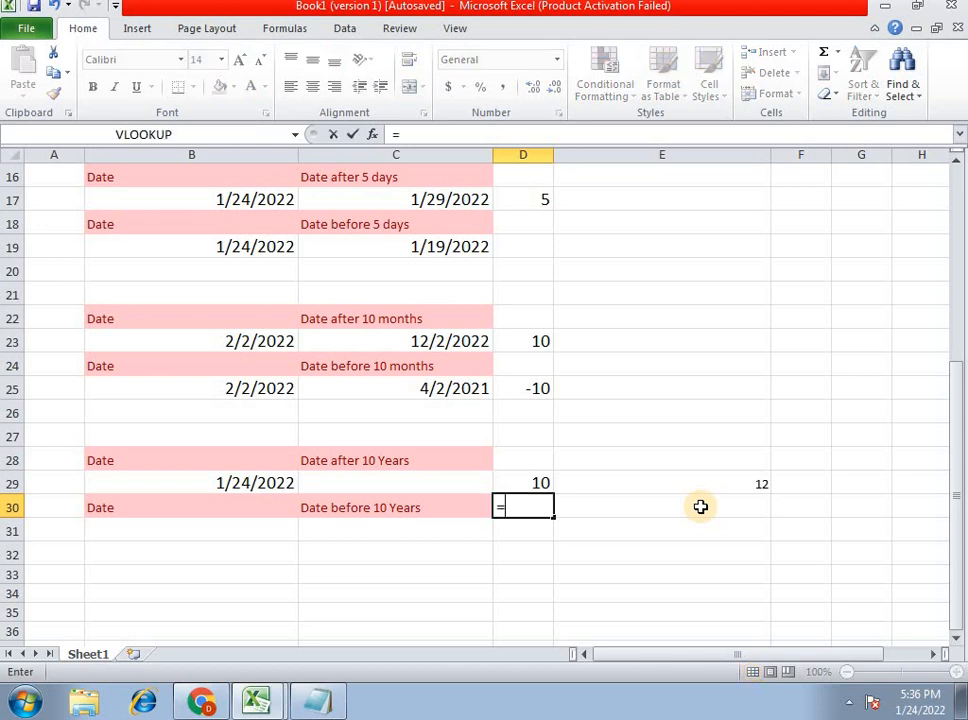
pyautogui.press('Up')
pyautogui.write('*')
pyautogui.press('Right')
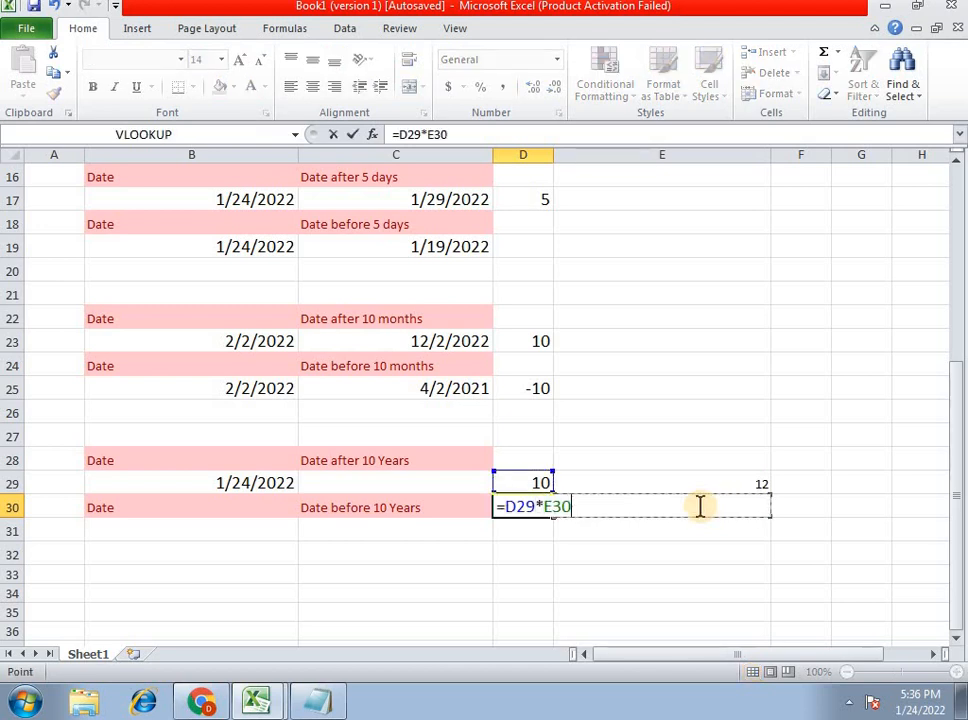
pyautogui.press('Up')
pyautogui.press('Return')
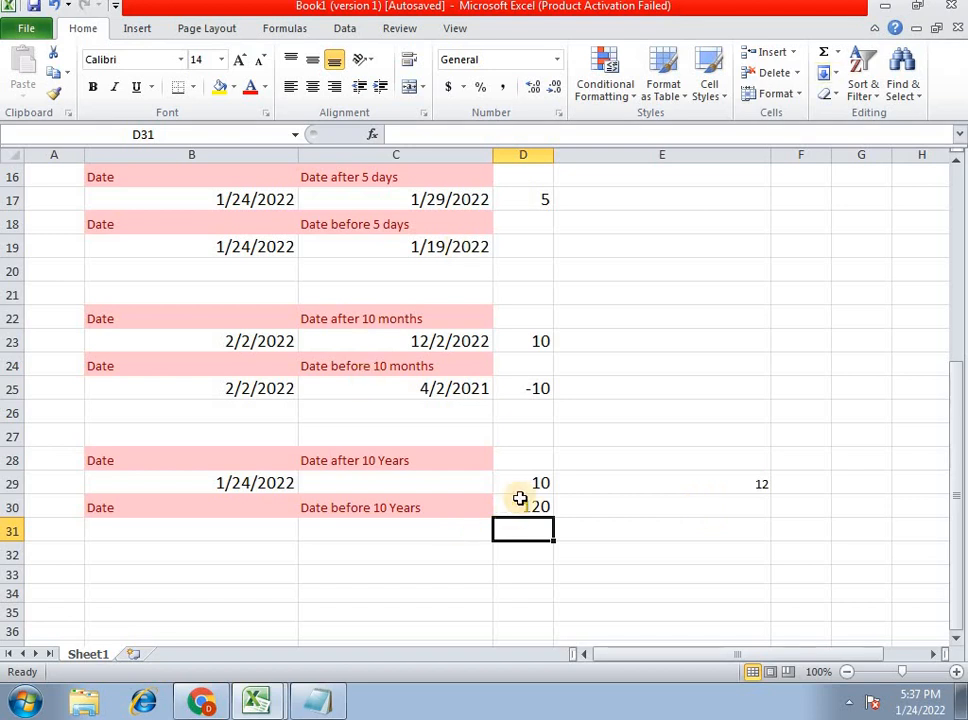
# Clear the helper values in D29:E30 and enter =EDATE(B29,120) in C29
pyautogui.moveTo(535, 484); pyautogui.dragTo(620, 513)
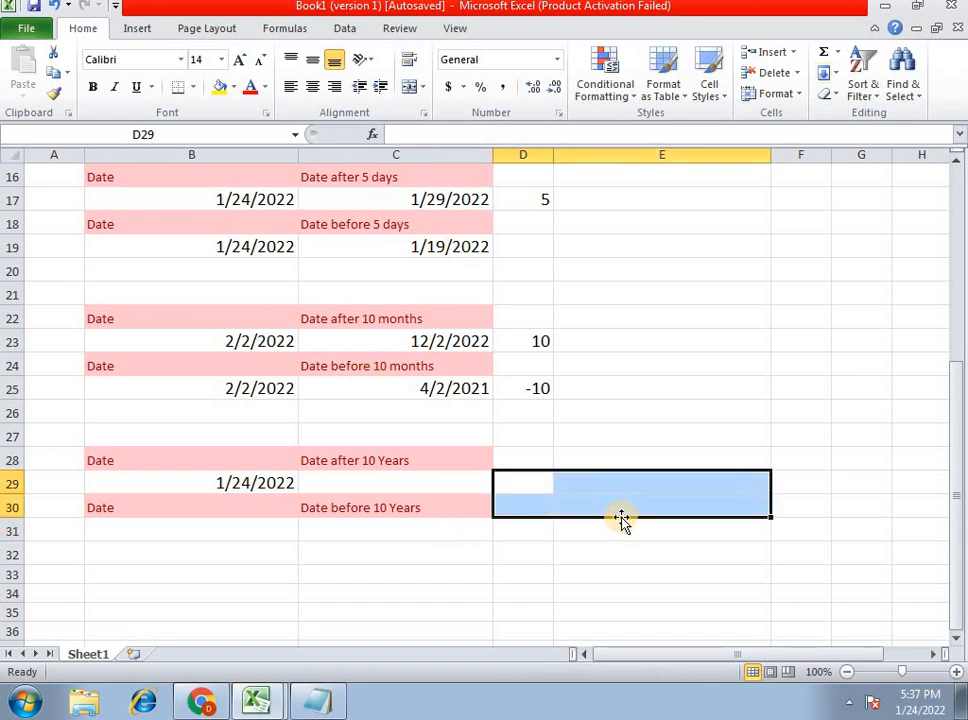
pyautogui.click(447, 500)
pyautogui.click(430, 480)
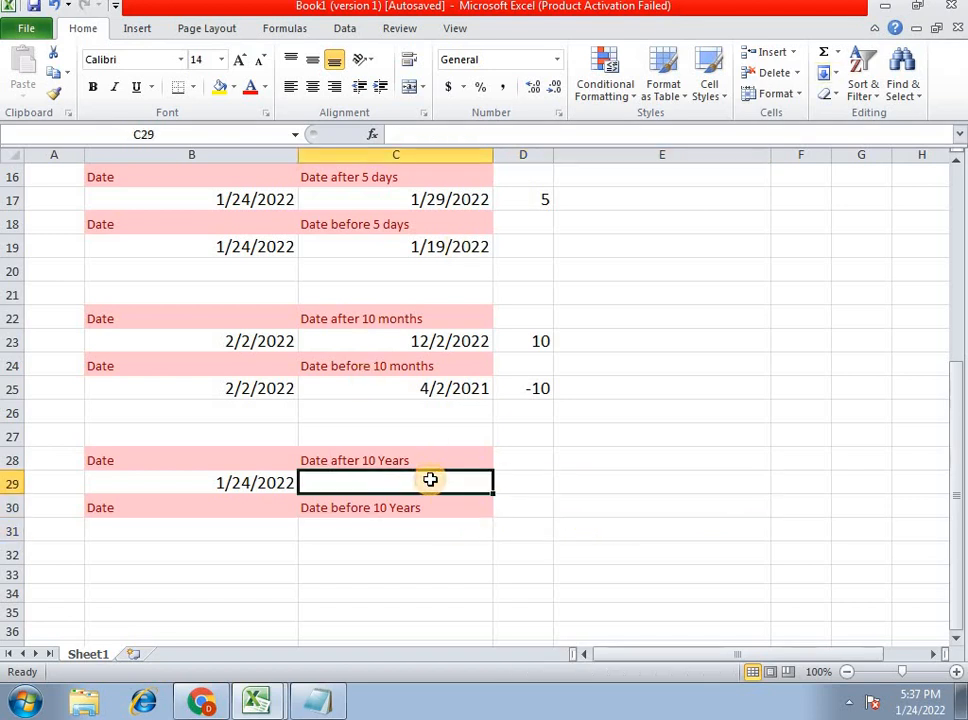
pyautogui.write('=ed')
pyautogui.press('Tab')
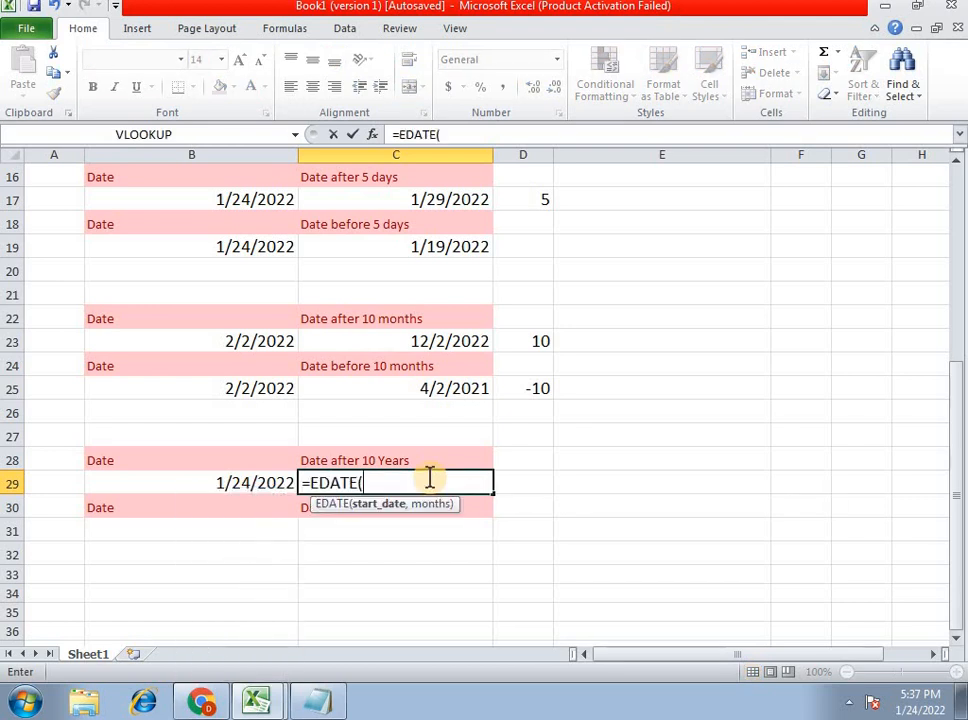
pyautogui.press('Left')
pyautogui.write(',120')
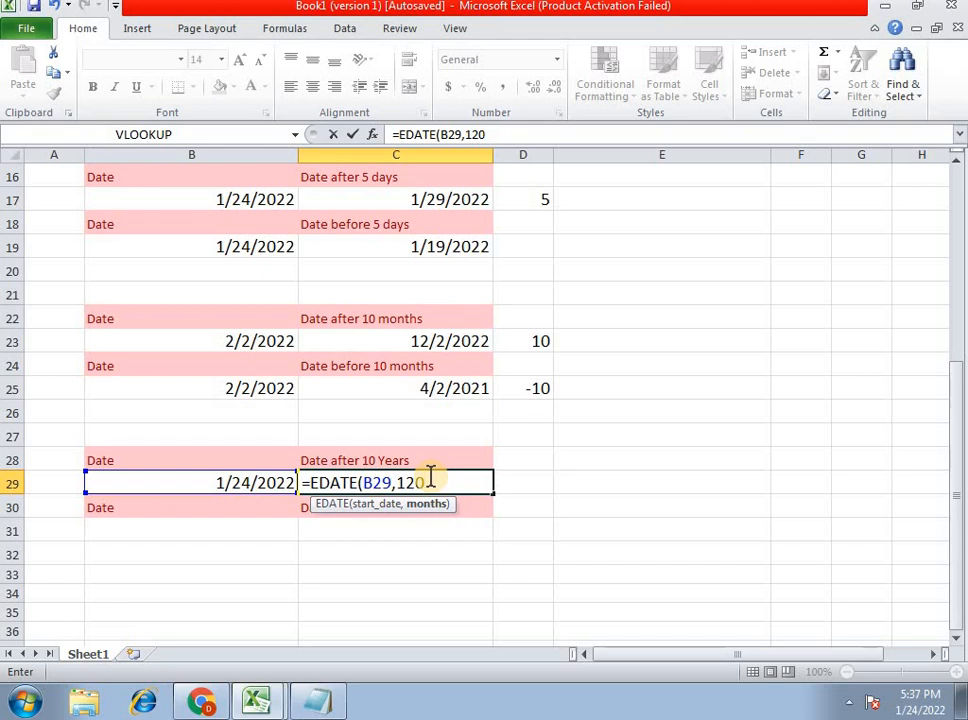
pyautogui.write(')')
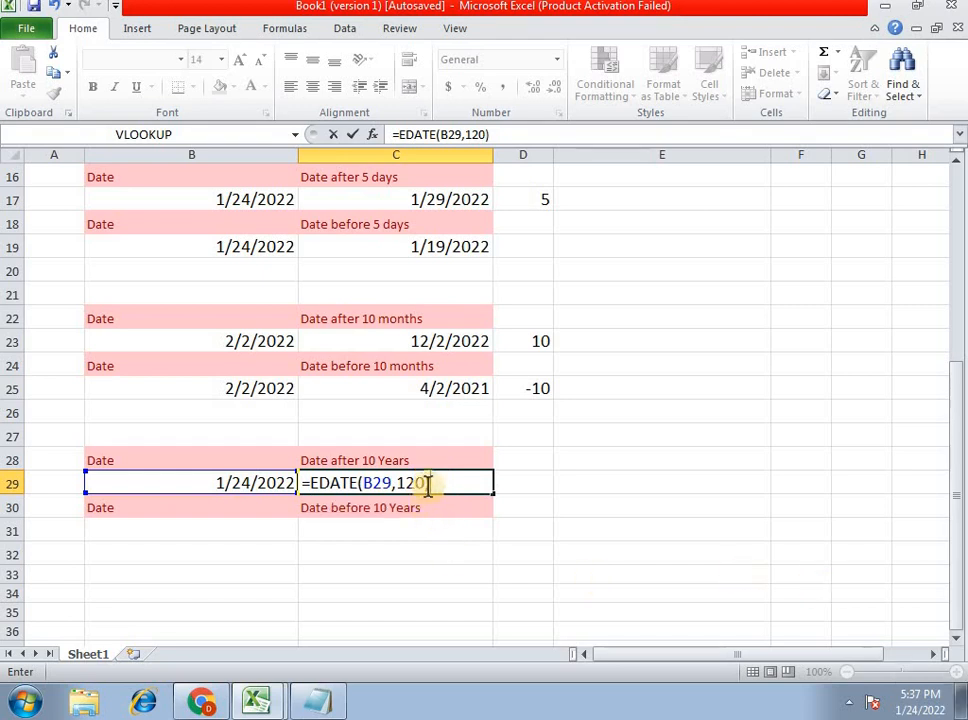
pyautogui.press('Return')
# Copy the date formatting of C25 onto the EDATE result in C29
pyautogui.click(478, 477)
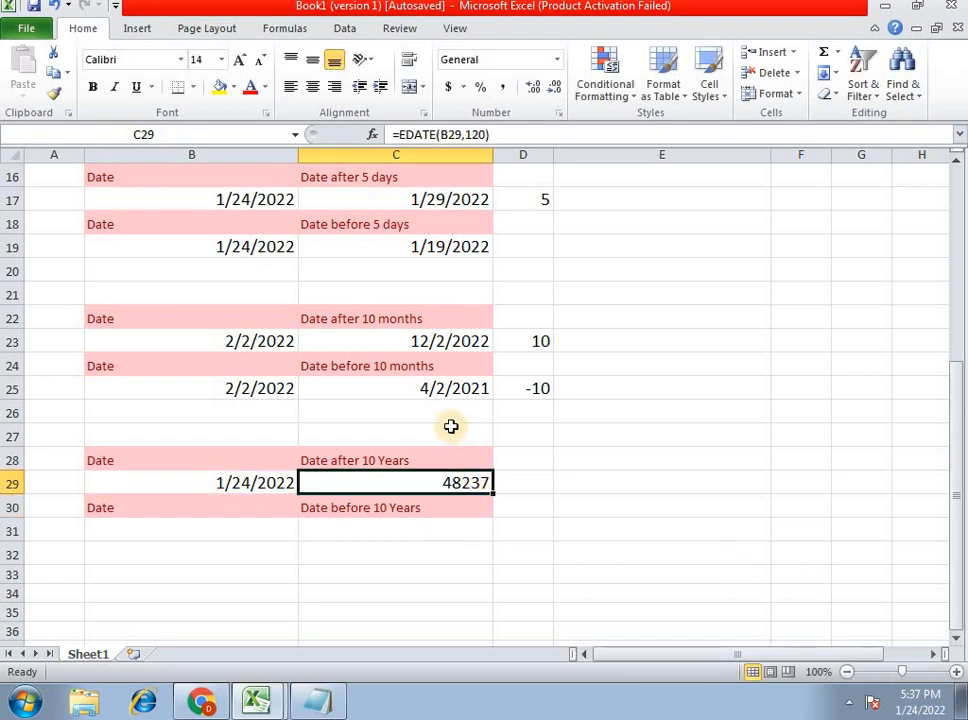
pyautogui.click(443, 392)
pyautogui.click(55, 97)
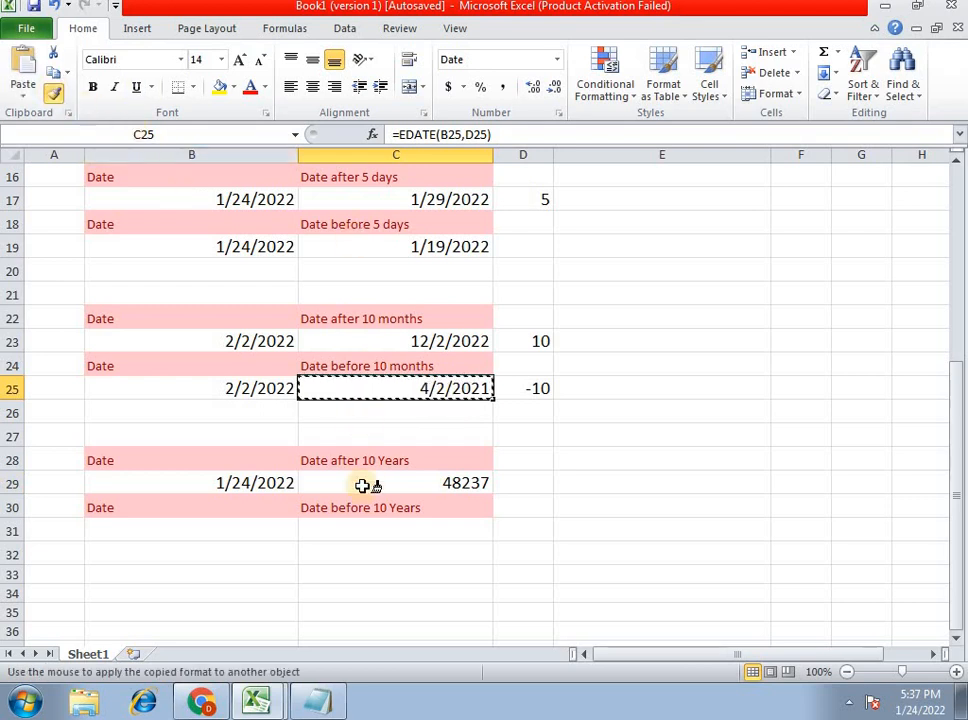
pyautogui.click(364, 481)
pyautogui.click(370, 524)
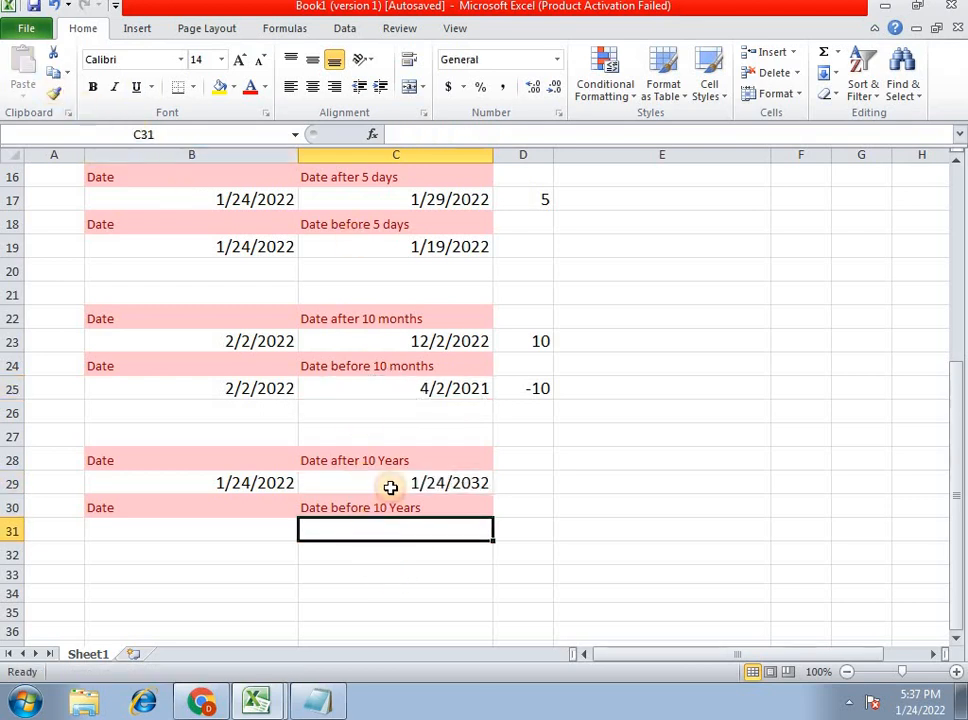
# Examine the start date and EDATE formula in row 29 and the row 31 cells of the 10-years-before example
pyautogui.click(390, 484)
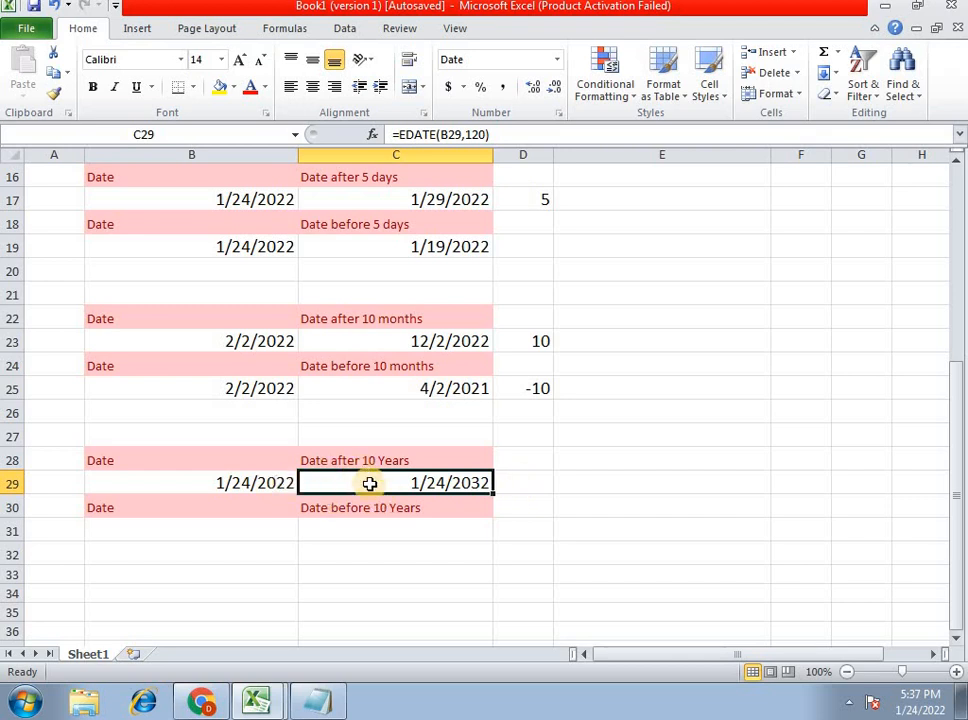
pyautogui.click(279, 485)
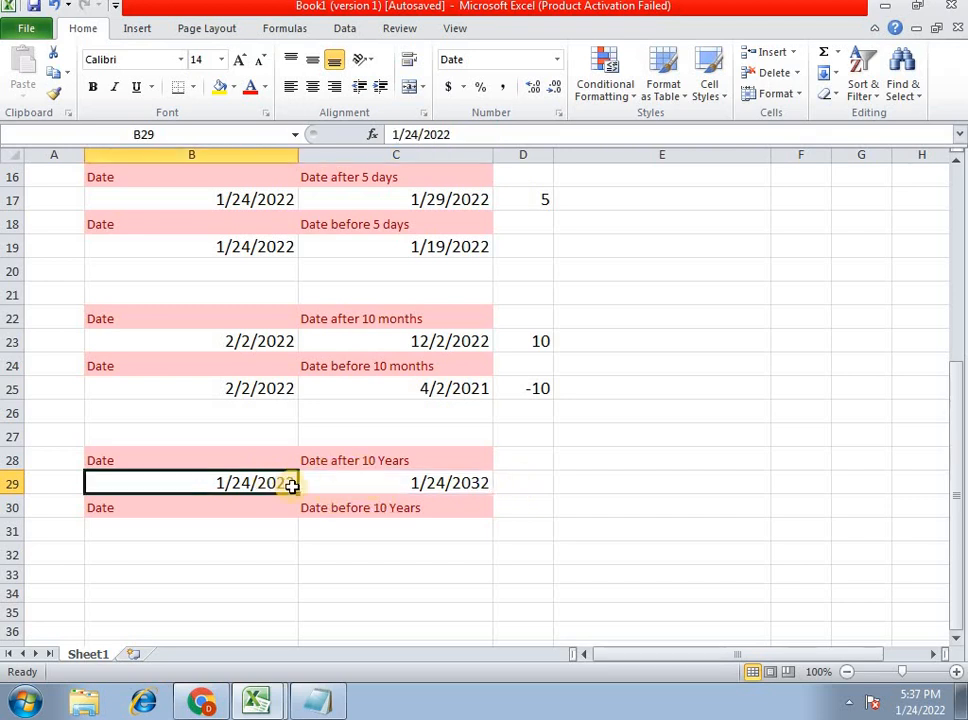
pyautogui.click(433, 483)
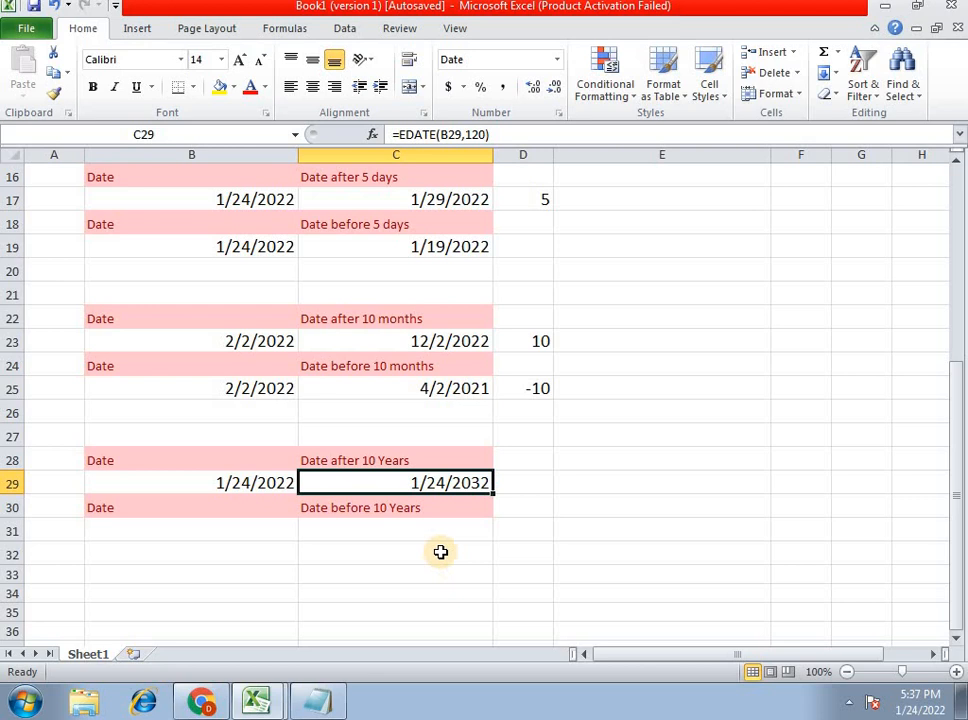
pyautogui.click(281, 530)
pyautogui.click(342, 526)
pyautogui.click(284, 486)
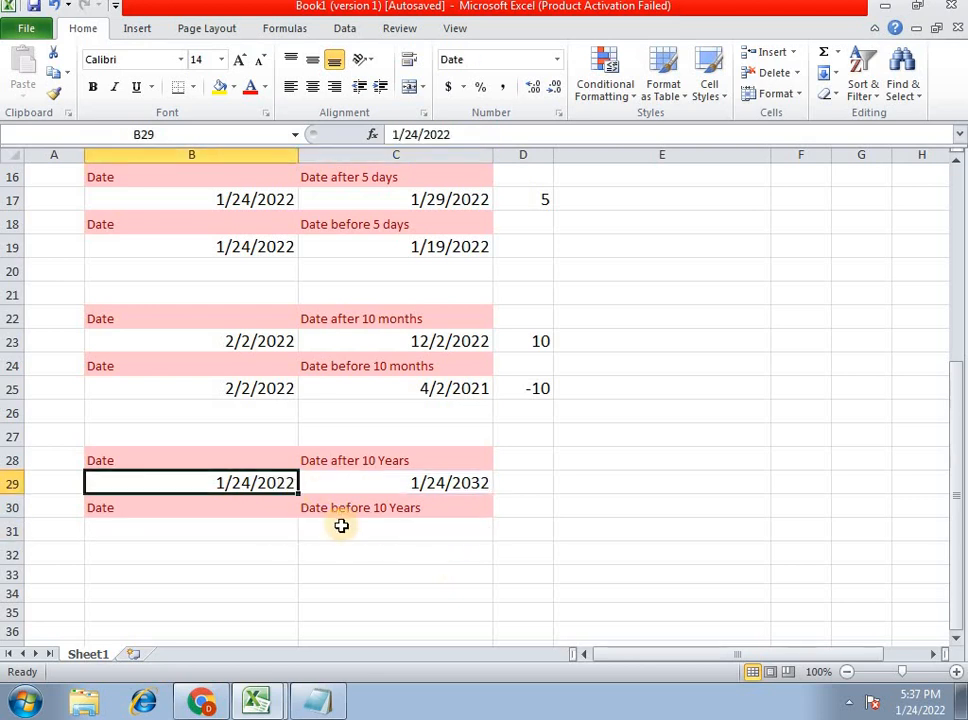
pyautogui.click(270, 528)
pyautogui.click(385, 530)
# Enter the start date 1/24/2022 in B31 and the number of years, 10, in D31
pyautogui.click(251, 533)
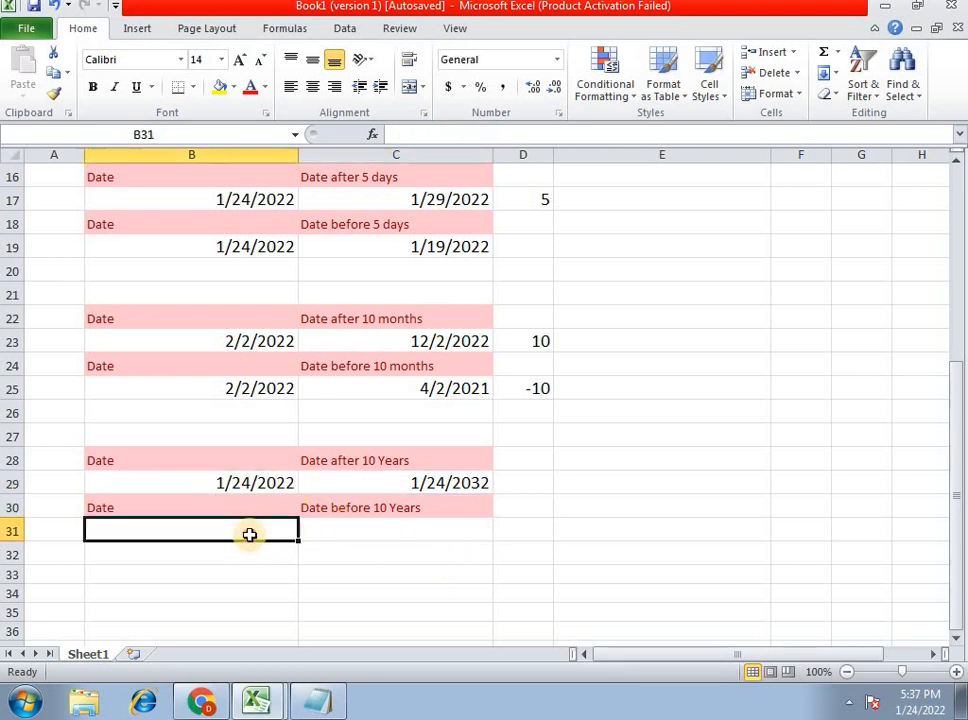
pyautogui.write('1/24')
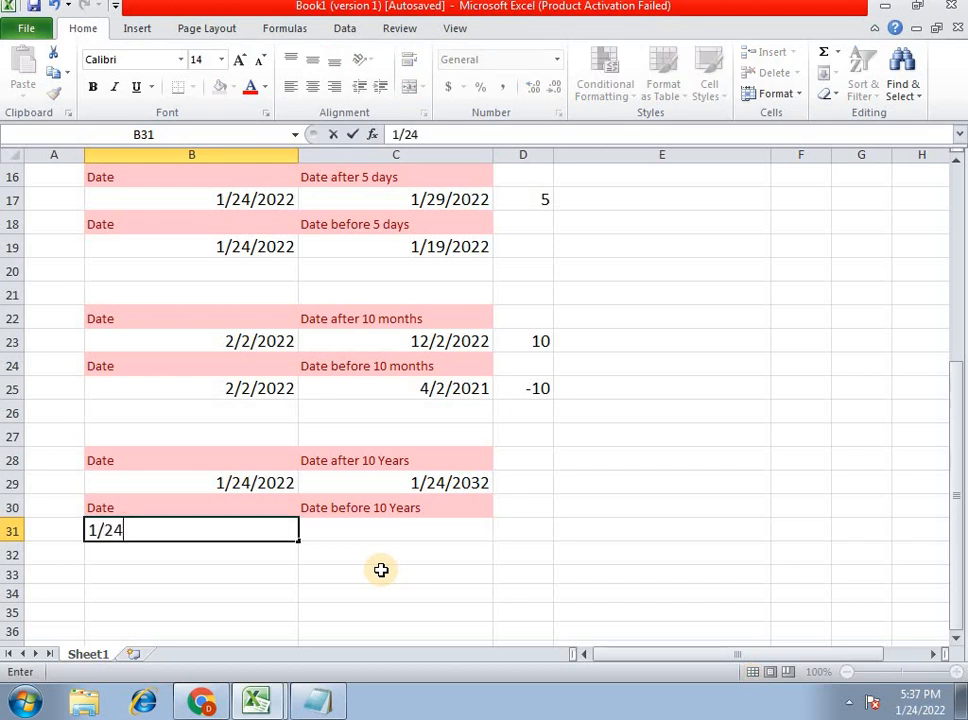
pyautogui.write('/2022')
pyautogui.press('Tab')
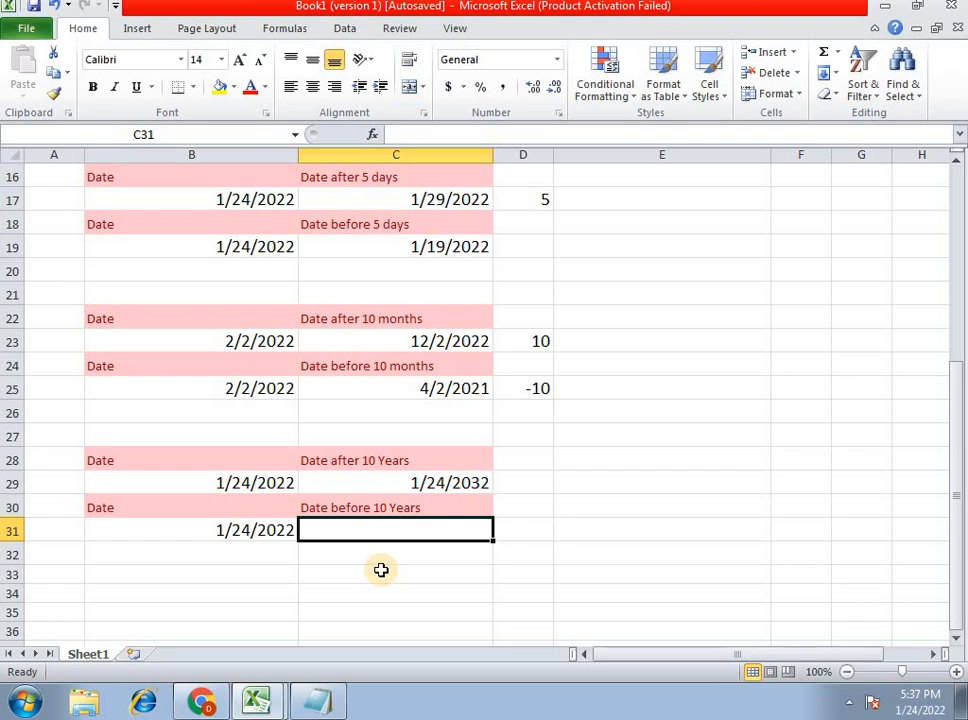
pyautogui.press('Tab')
pyautogui.write('10')
pyautogui.hotkey('shift', 'Tab')
pyautogui.write('=eda')
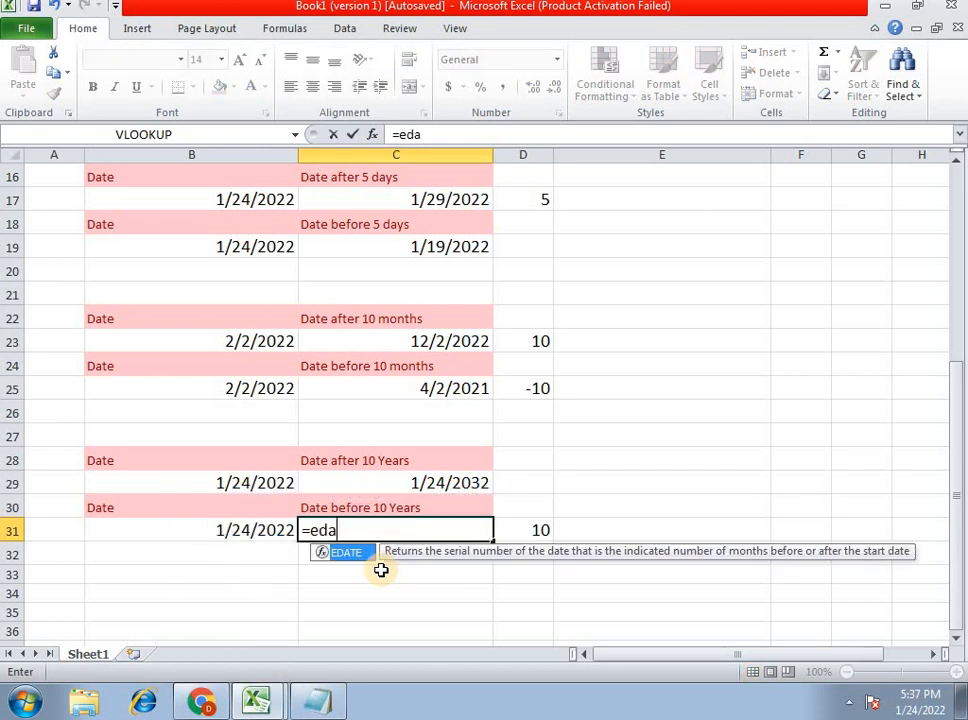
pyautogui.press('Tab')
pyautogui.press('Left')
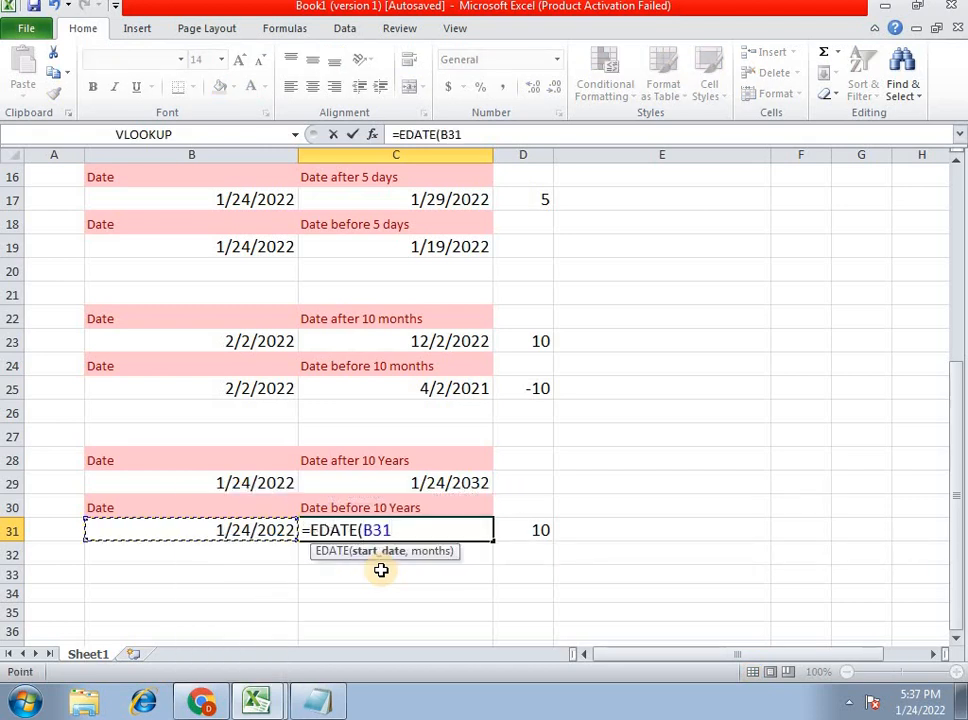
pyautogui.write(',')
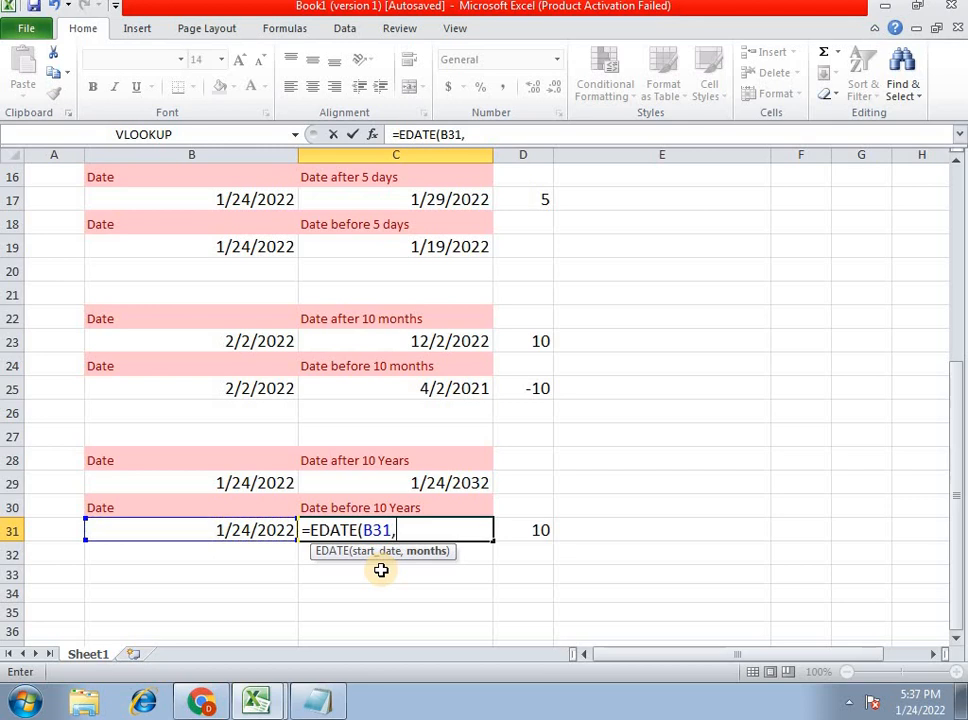
pyautogui.press('Right')
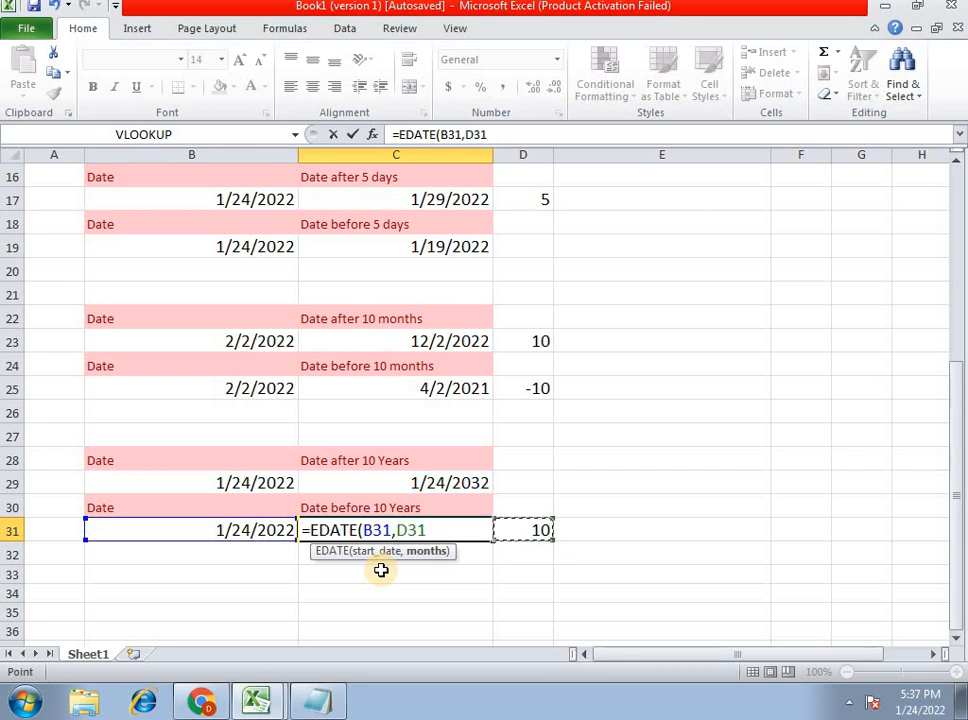
pyautogui.write('D')
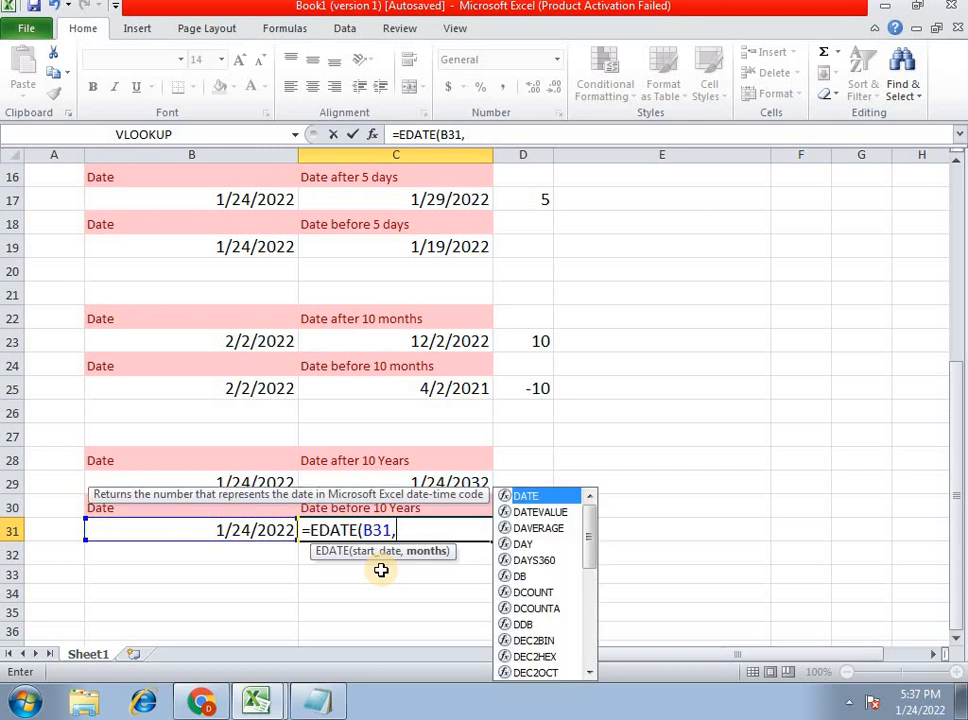
pyautogui.write('-')
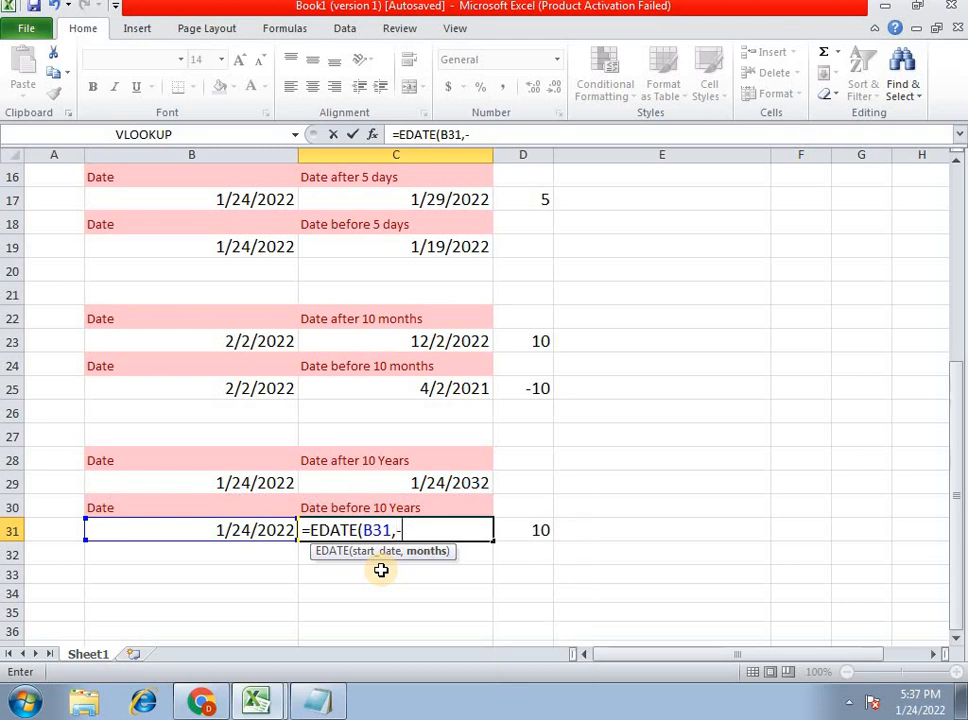
pyautogui.press('BackSpace')
pyautogui.press('BackSpace')
pyautogui.press('BackSpace')
pyautogui.press('BackSpace')
pyautogui.press('BackSpace')
pyautogui.press('BackSpace')
pyautogui.press('BackSpace')
pyautogui.press('BackSpace')
pyautogui.press('BackSpace')
pyautogui.press('BackSpace')
pyautogui.press('BackSpace')
pyautogui.press('BackSpace')
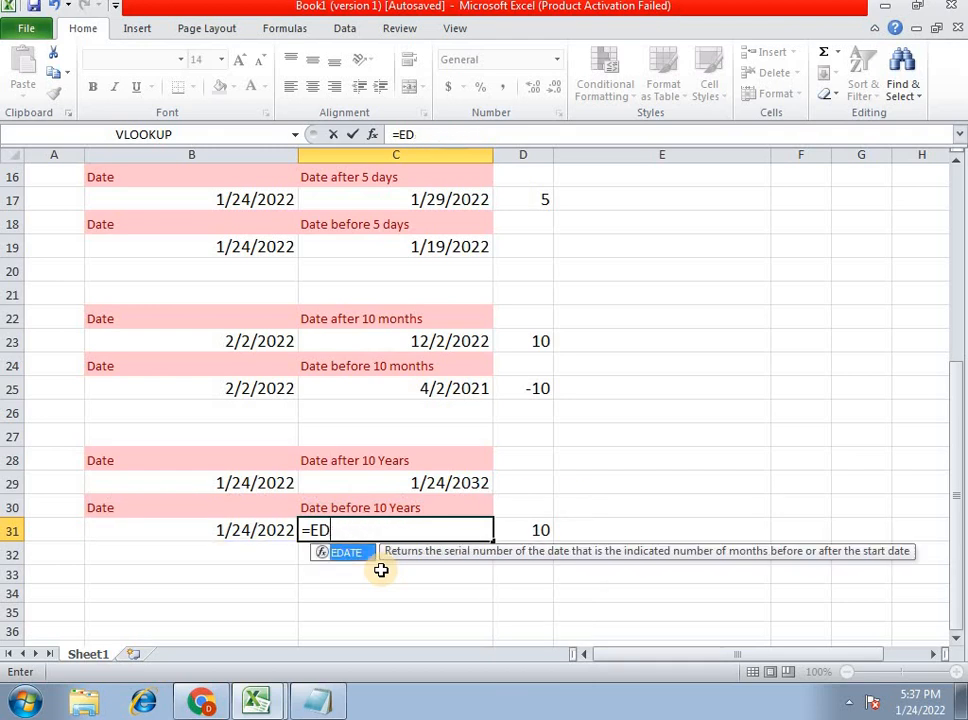
# Change the number of years in D31 to -10
pyautogui.scroll(1, 631, 623)
pyautogui.click(549, 595)
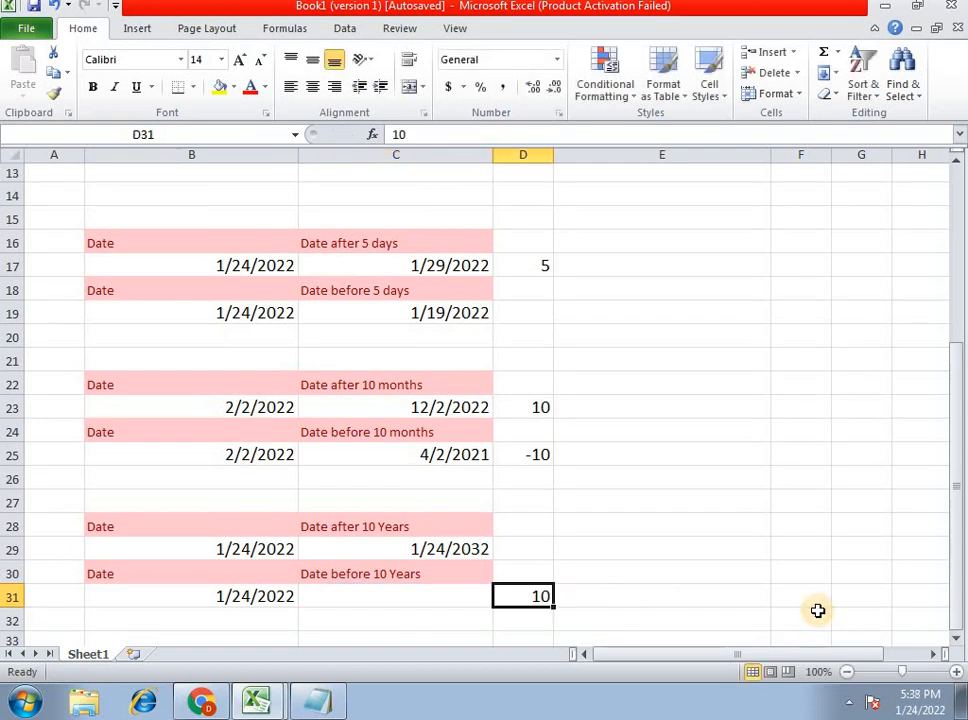
pyautogui.write('1')
pyautogui.press('BackSpace')
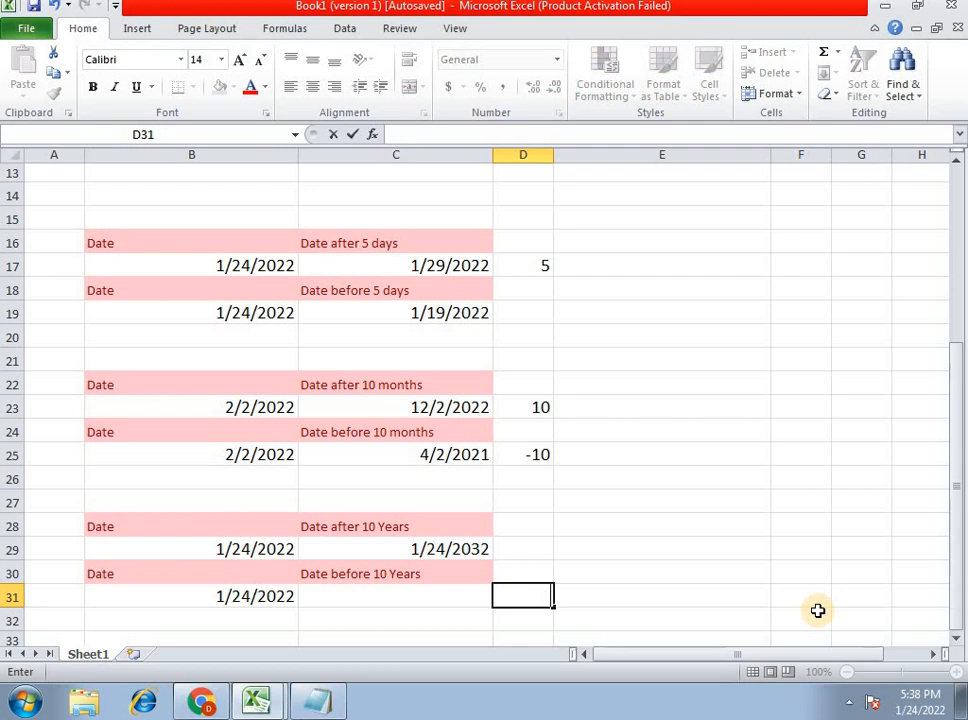
pyautogui.write('-10')
pyautogui.press('Left')
# Enter =EDATE(B31,D31*120) in C31 for the date before 10 years
pyautogui.write('=')
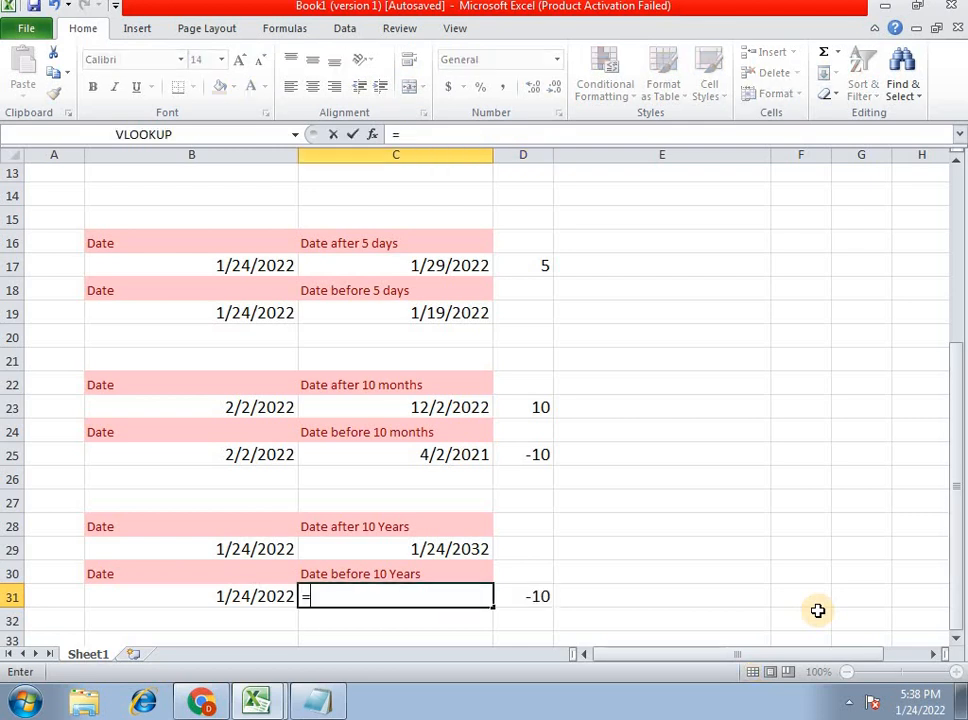
pyautogui.press('Left')
pyautogui.press('BackSpace')
pyautogui.press('BackSpace')
pyautogui.press('BackSpace')
pyautogui.write('ed')
pyautogui.press('Tab')
pyautogui.press('Left')
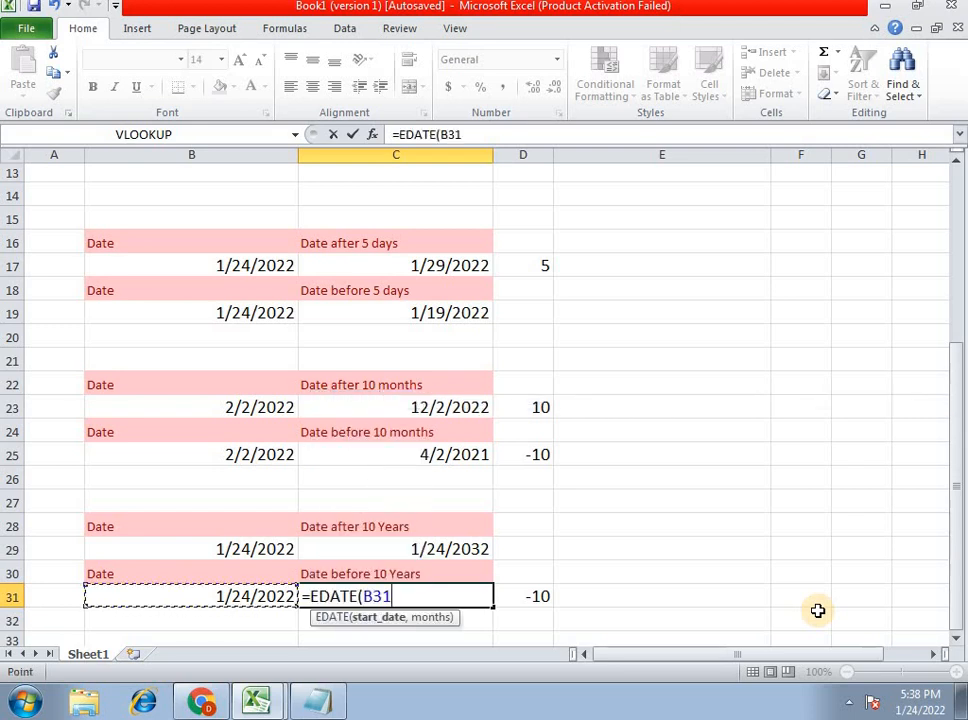
pyautogui.write('m')
pyautogui.press('BackSpace')
pyautogui.write(',')
pyautogui.press('Right')
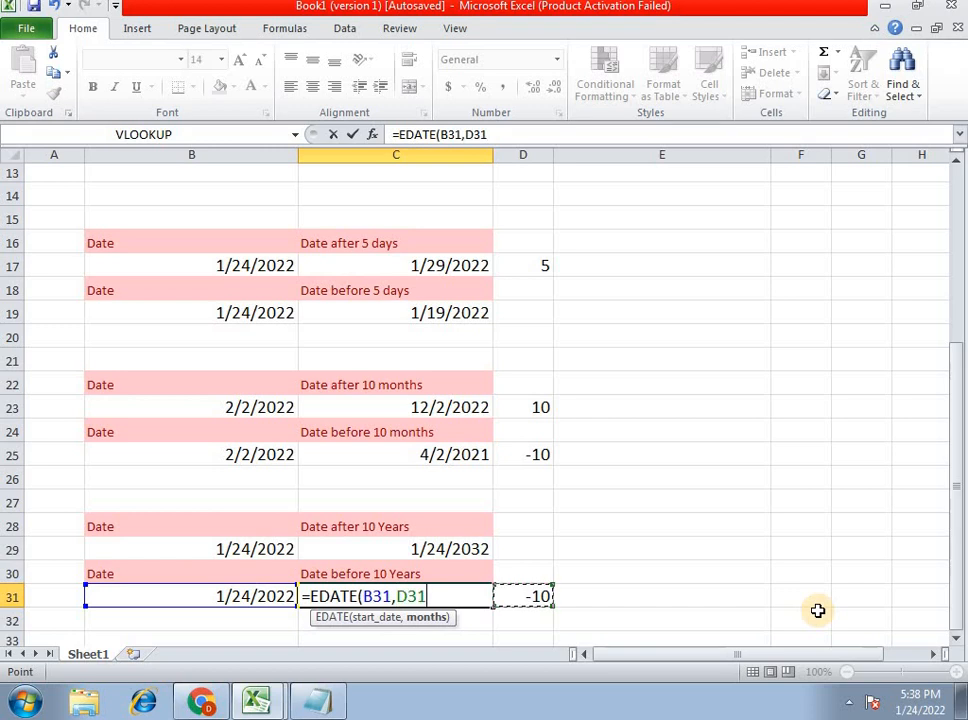
pyautogui.write('*120)')
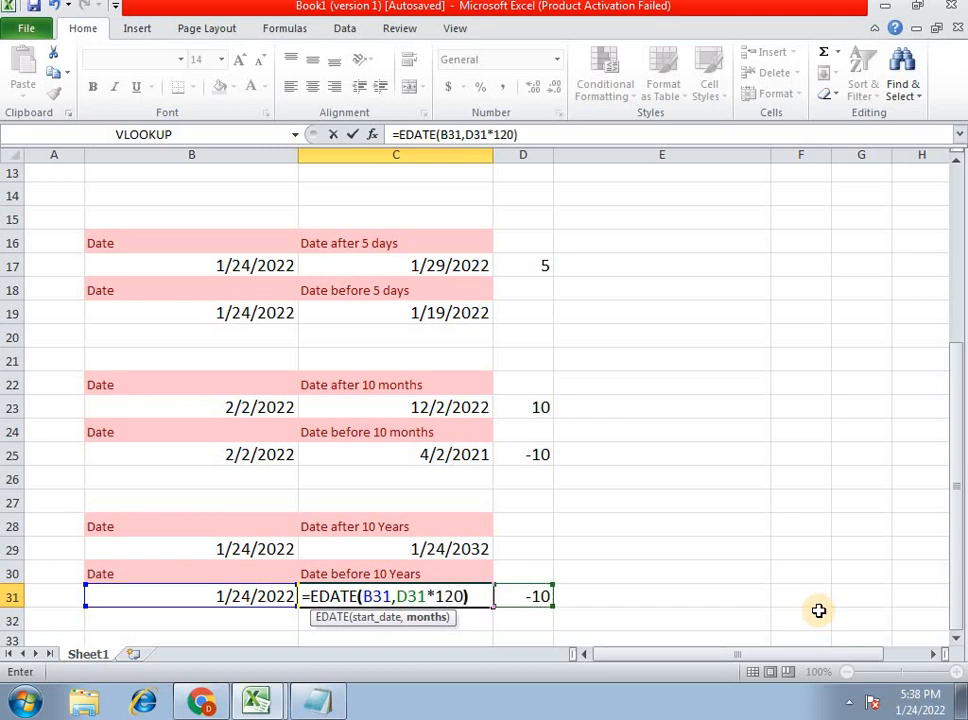
pyautogui.press('Return')
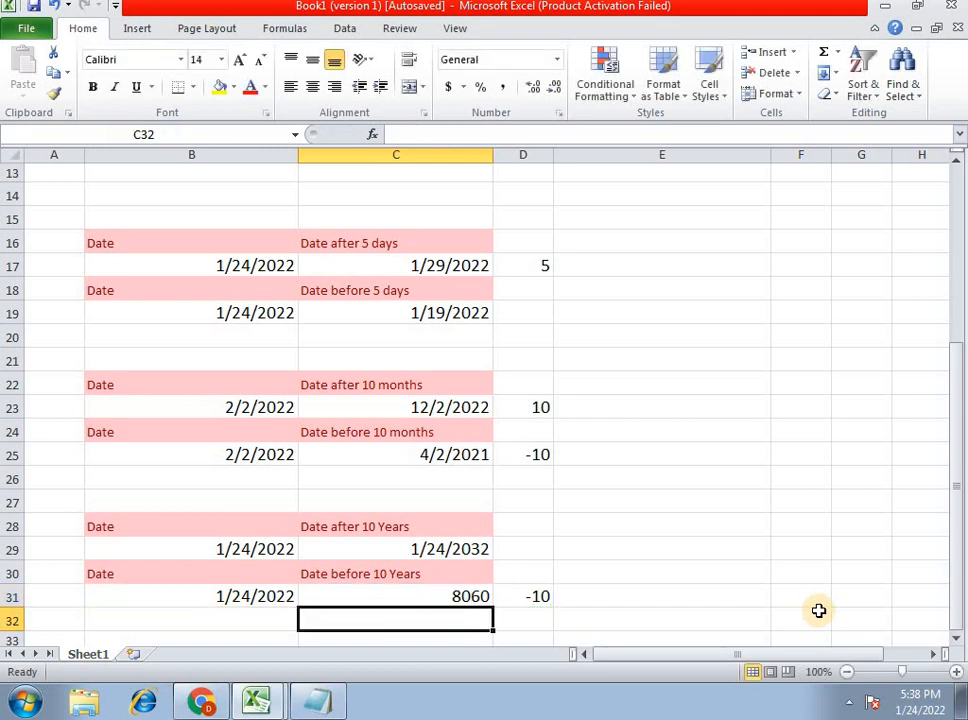
# Copy the date formatting of C29 onto the EDATE result in C31
pyautogui.press('Up')
pyautogui.click(462, 549)
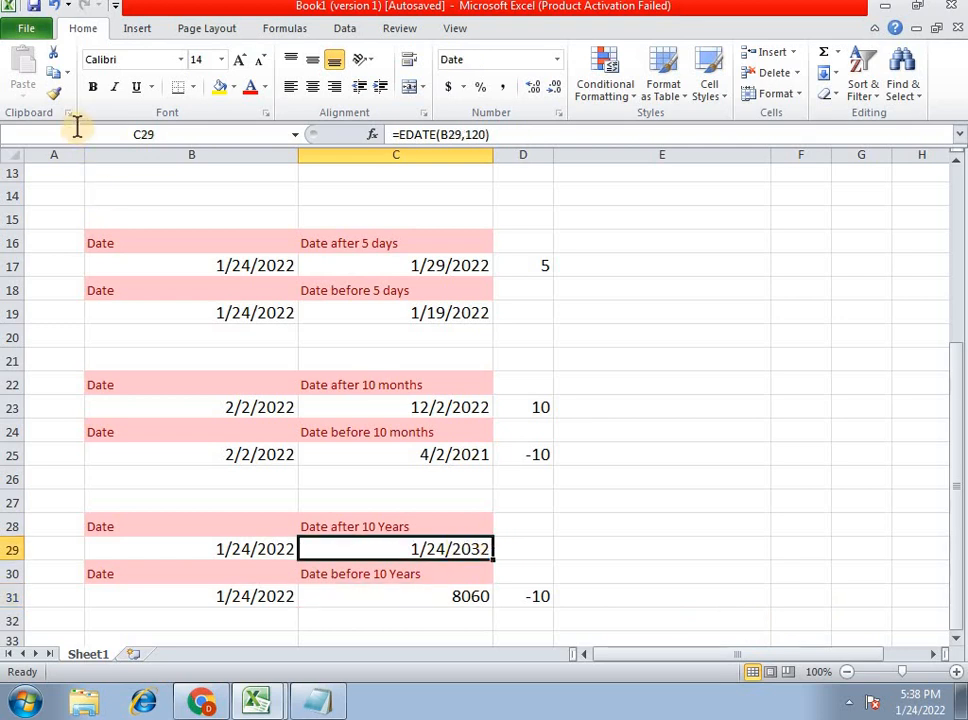
pyautogui.click(54, 93)
pyautogui.click(390, 600)
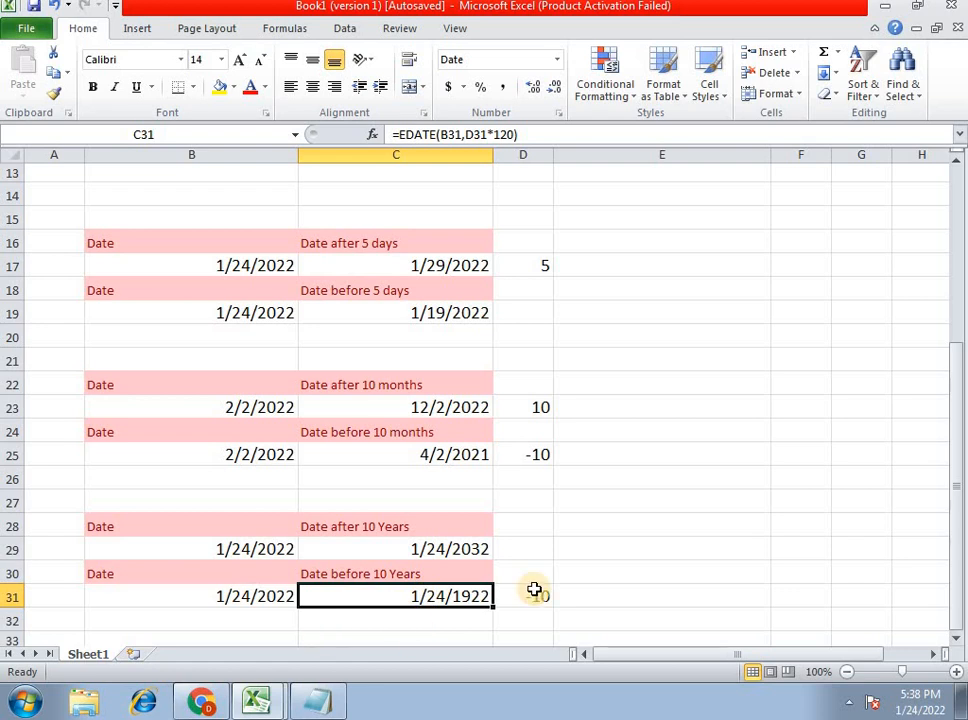
# Replace the formula in C31 with =EDATE(B31,D31*12) so the years are converted into months
pyautogui.write('=edate')
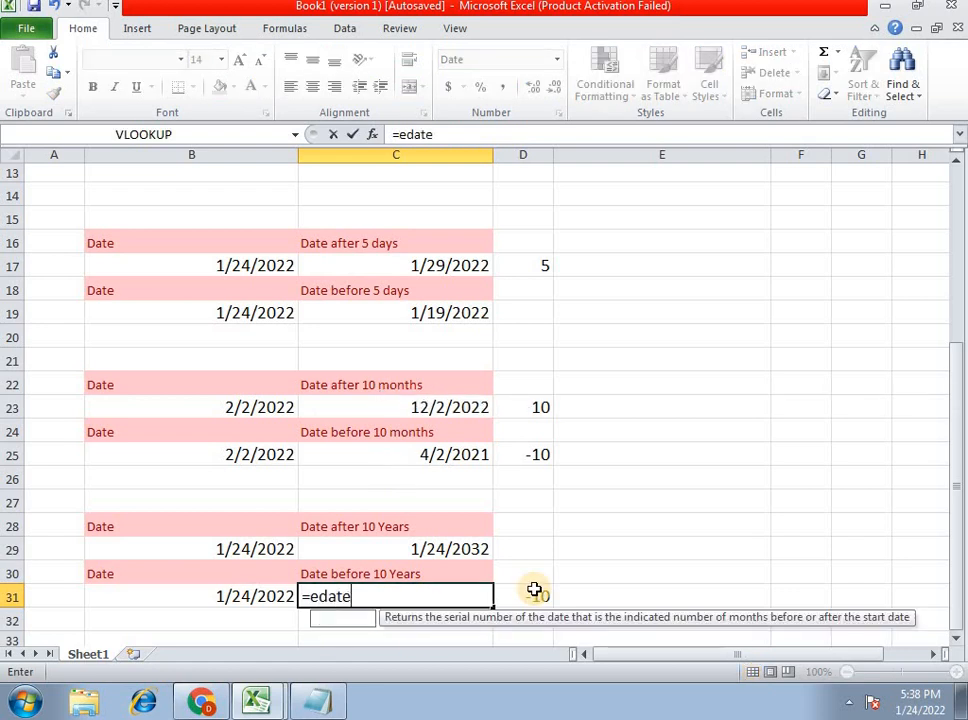
pyautogui.press('Tab')
pyautogui.press('Left')
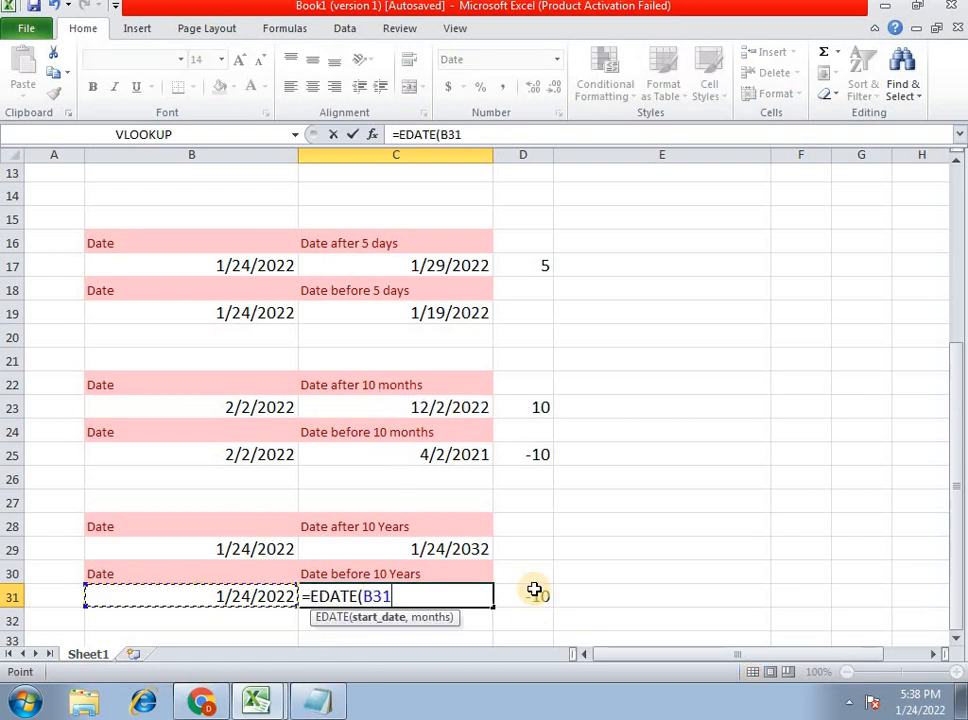
pyautogui.write('*')
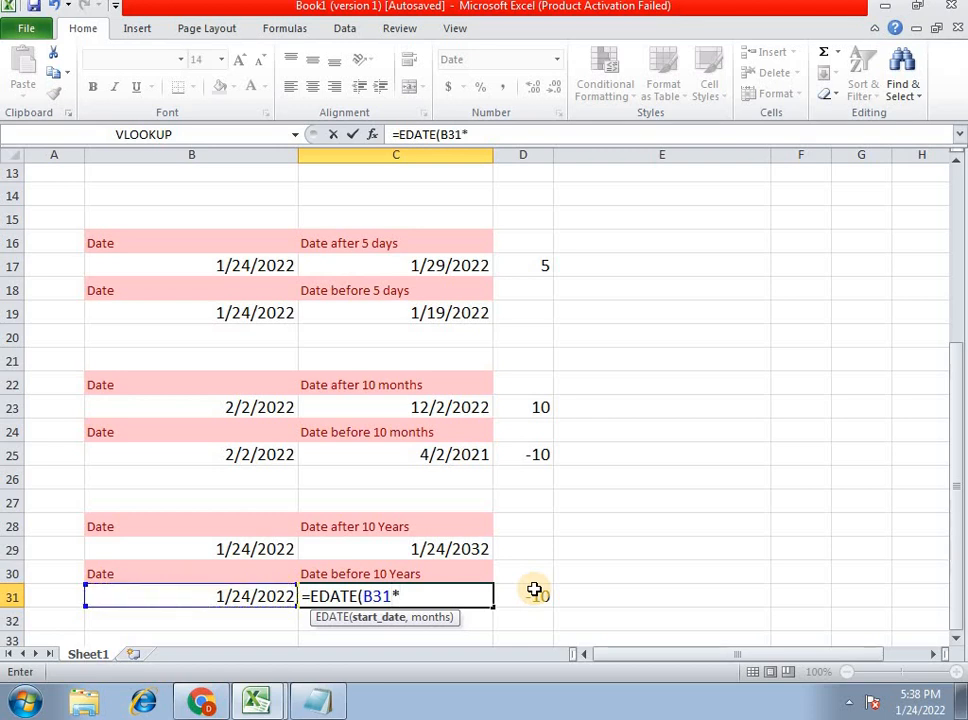
pyautogui.press('BackSpace')
pyautogui.write(',')
pyautogui.click(535, 590)
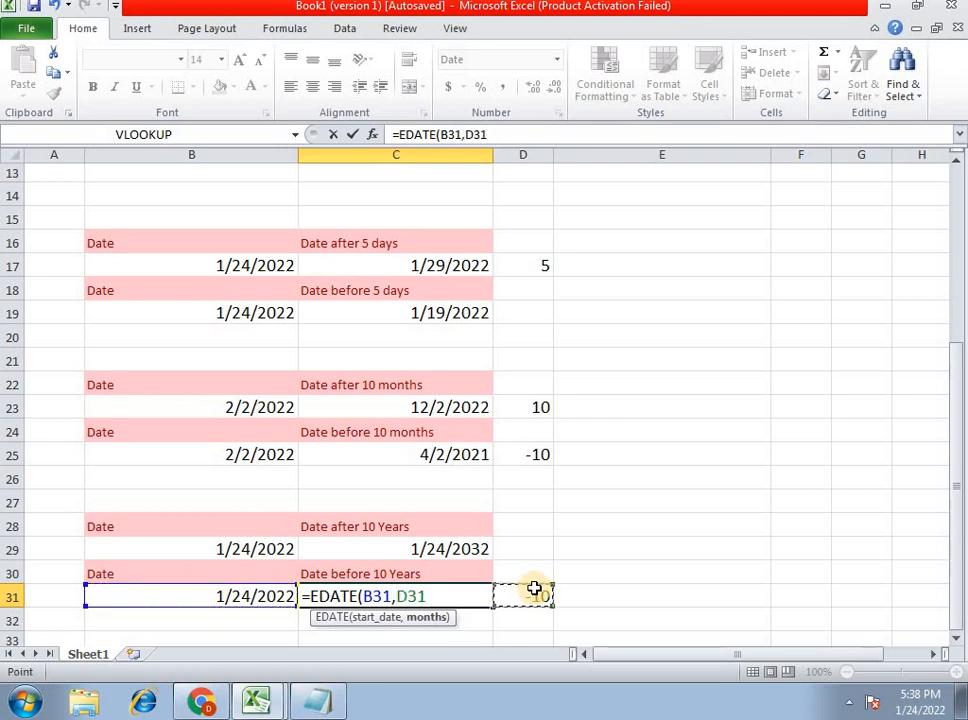
pyautogui.write('*12)')
pyautogui.press('Return')
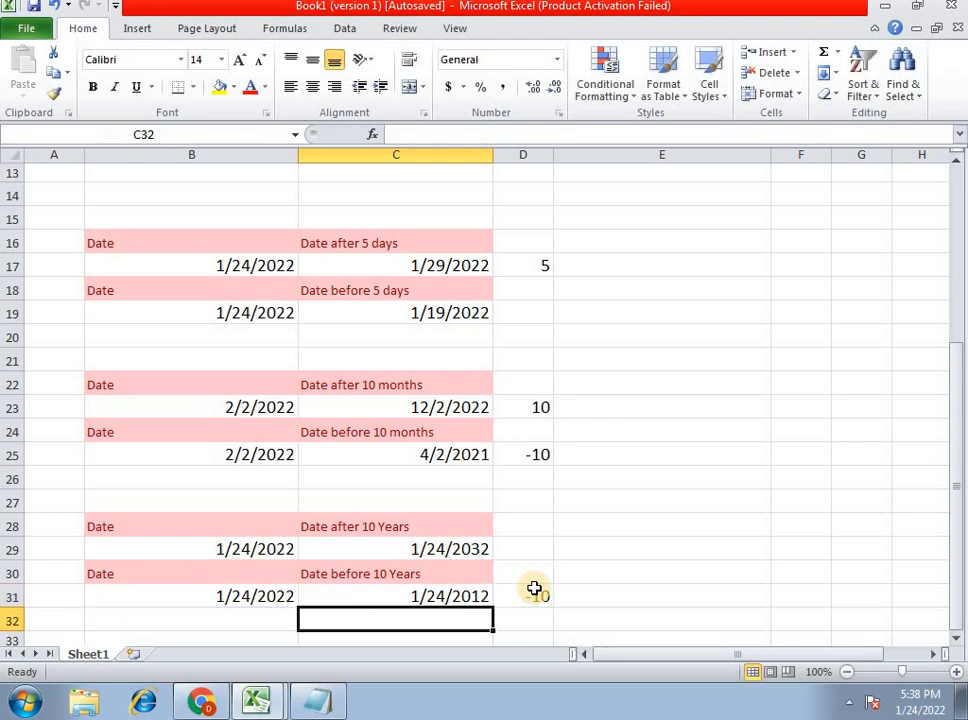
pyautogui.press('Up')
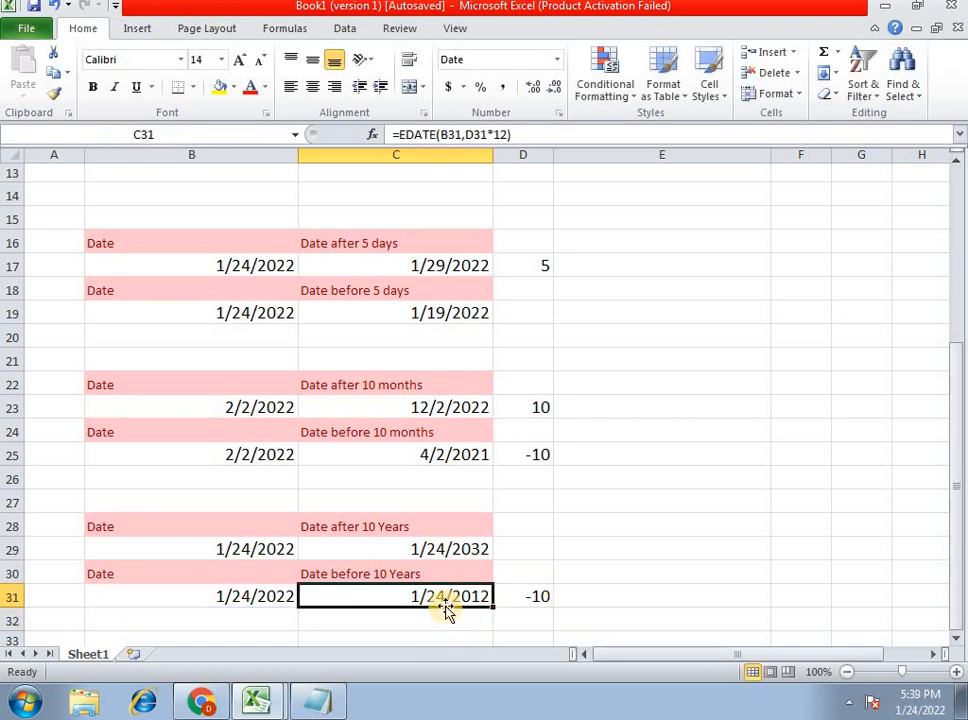